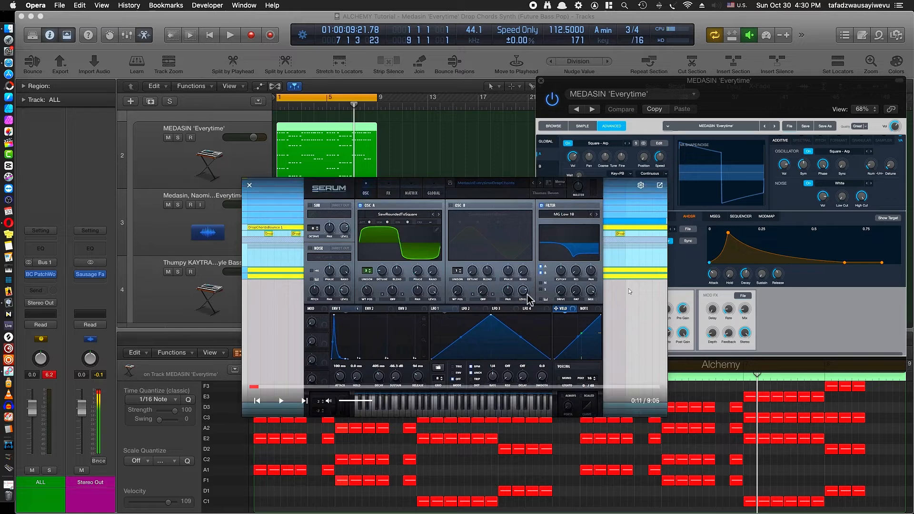
Step: Watch part of the reference Serum video, close it and switch to the Logic Pro project
left_click(282, 404)
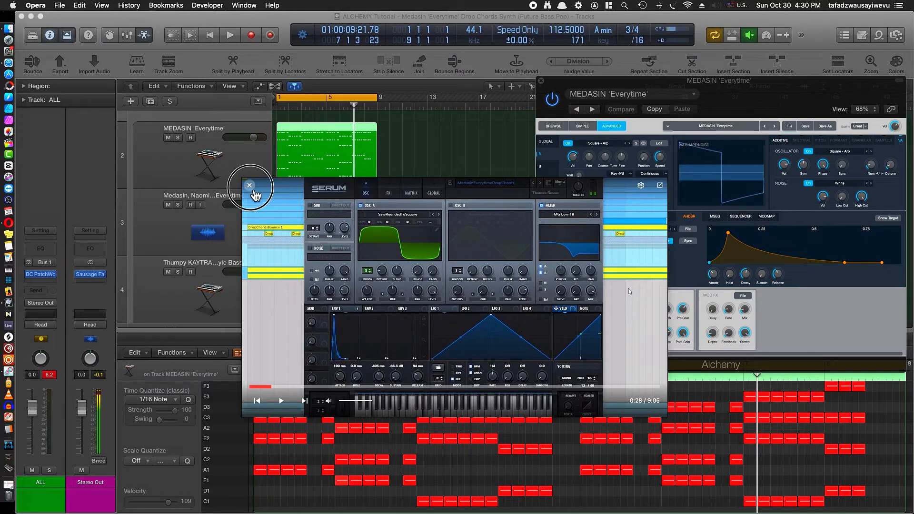
left_click(249, 185)
left_click(243, 24)
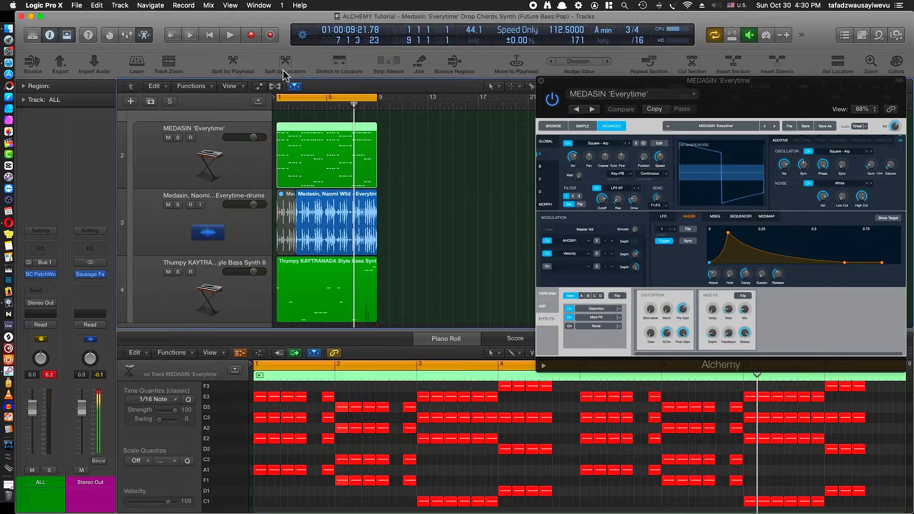
Step: Play back the project and inspect the notes of the Thumpy KAYTRANADA bass region
key("space")
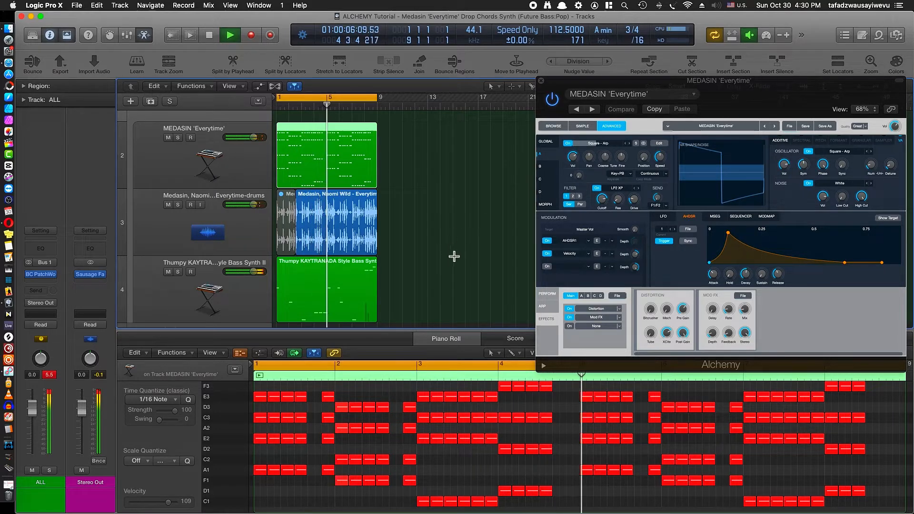
left_click(326, 302)
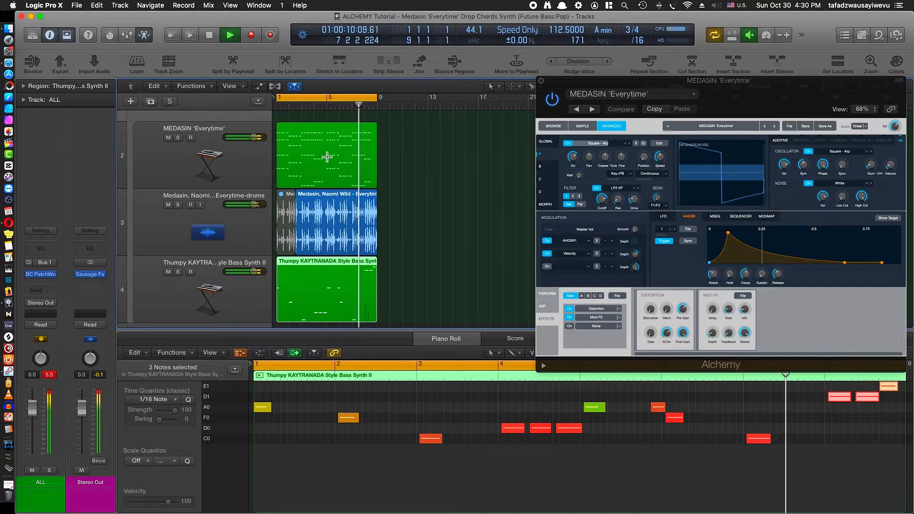
left_click(425, 140)
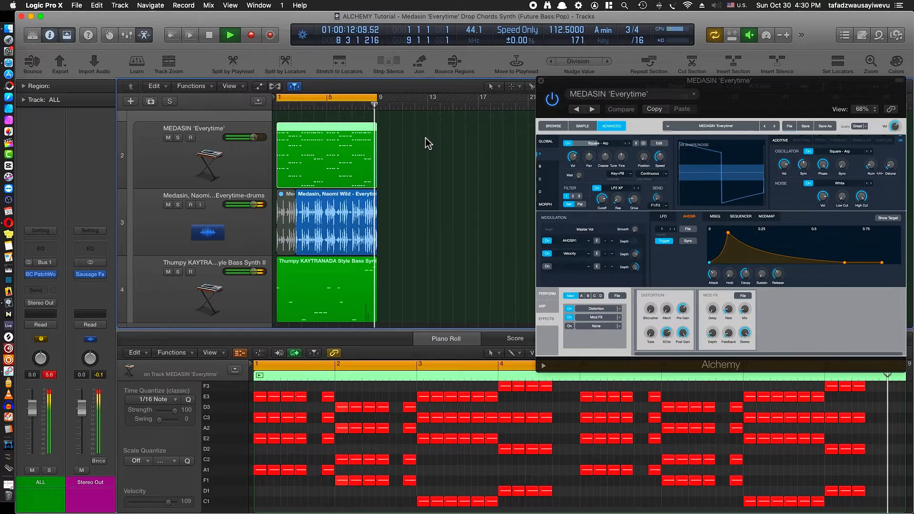
key("space")
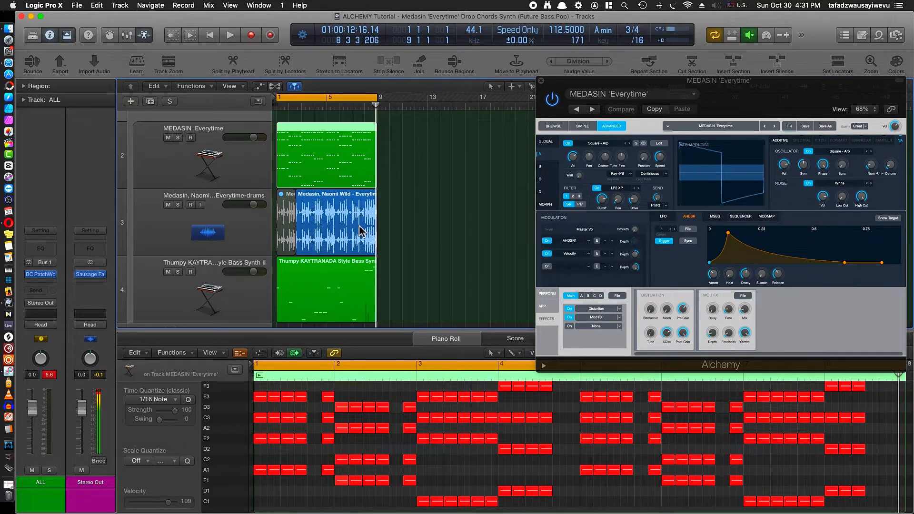
scroll(360, 232, "up", 5)
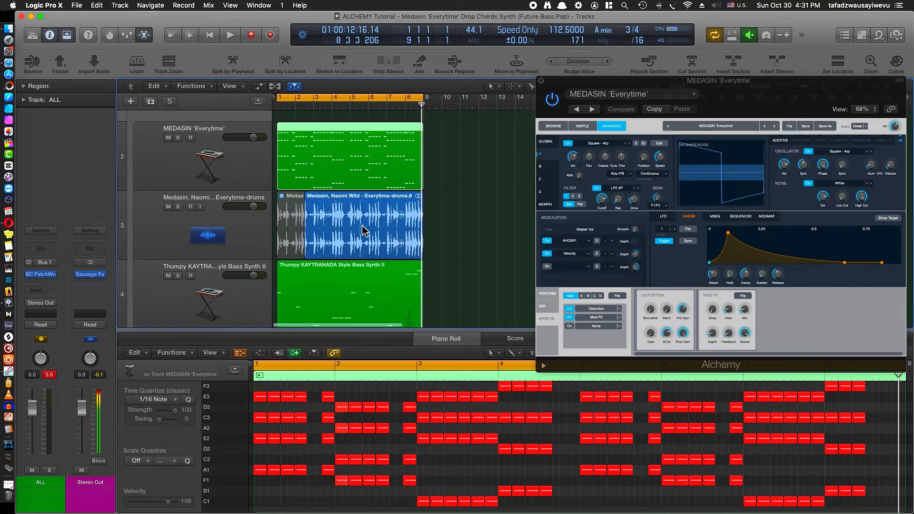
scroll(362, 231, "down", 2)
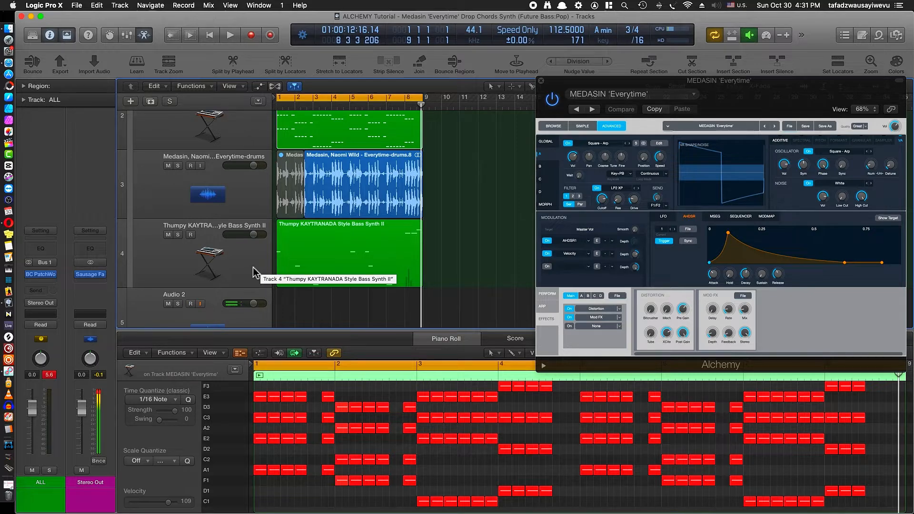
scroll(258, 269, "up", 3)
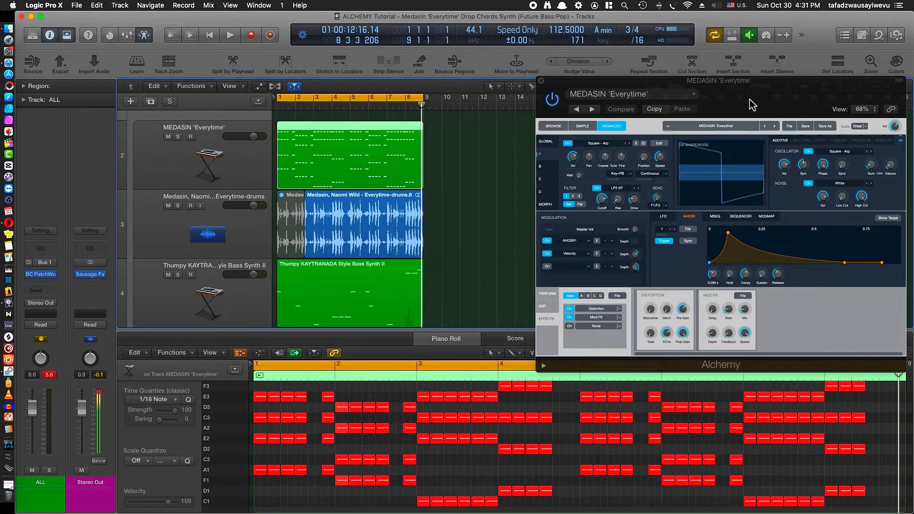
Step: Remove the Alchemy instrument from the MEDASIN 'Everytime' chord track
left_click_drag(751, 103, 666, 101)
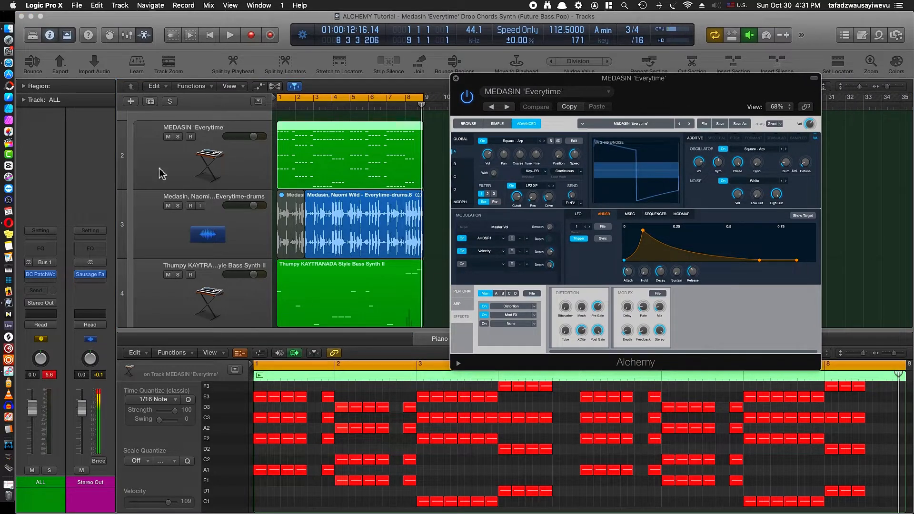
left_click(199, 159)
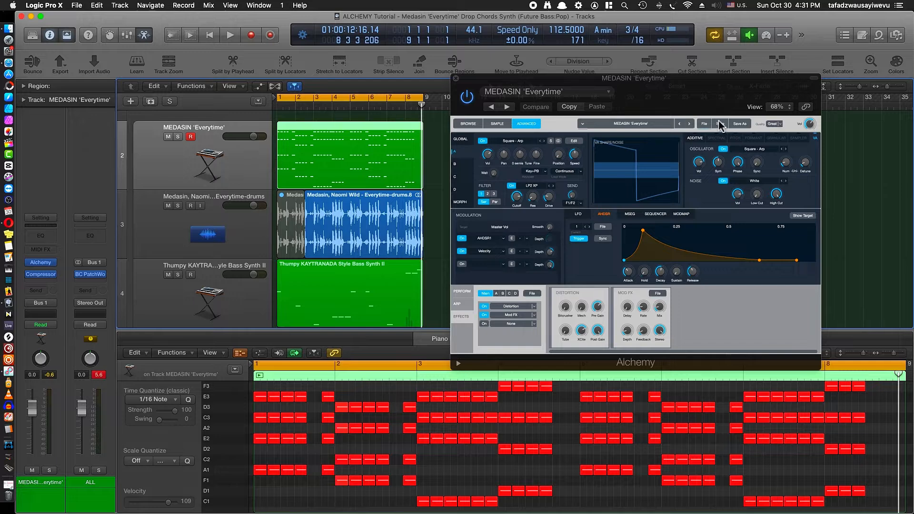
left_click(704, 100)
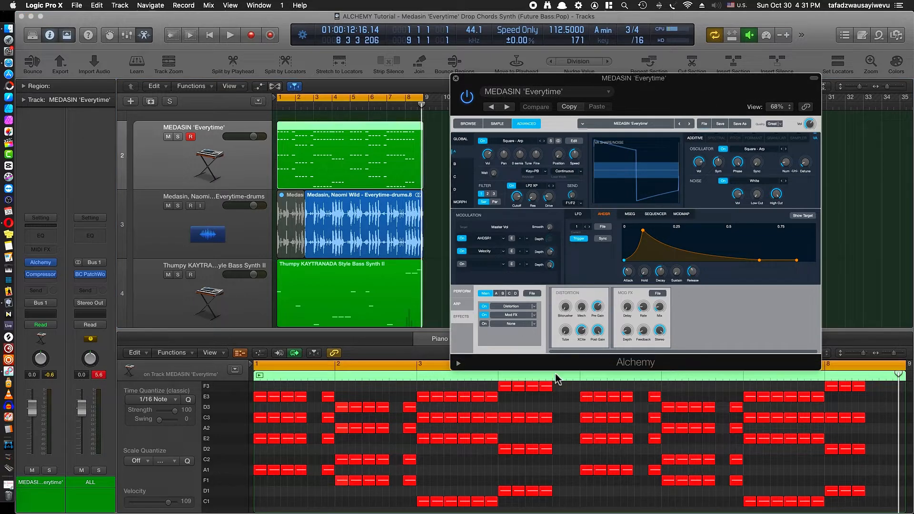
left_click(55, 262)
left_click(72, 245)
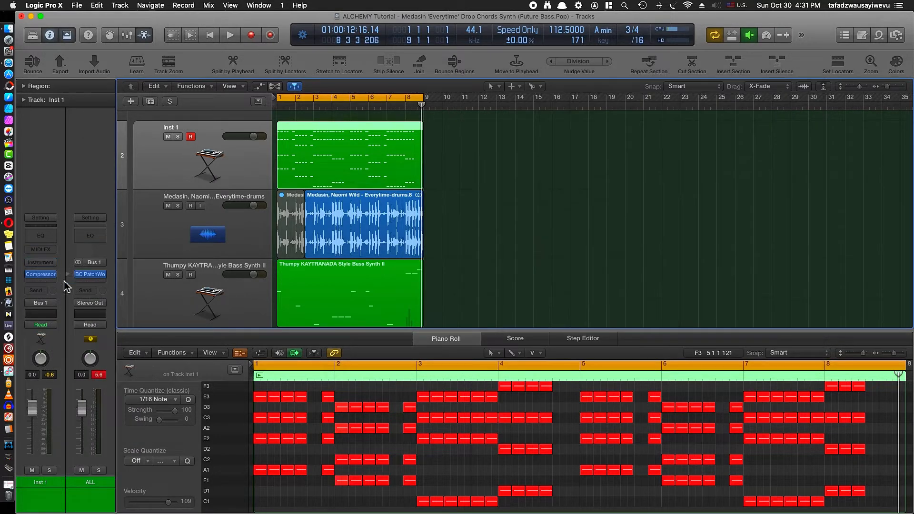
Step: Load a fresh stereo Alchemy instrument on the chord track
left_click(49, 263)
mouse_move(66, 276)
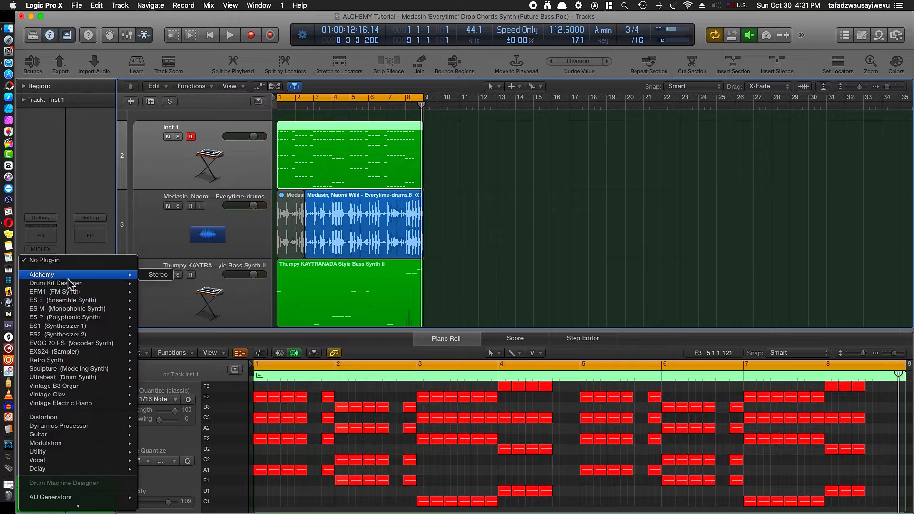
left_click(164, 276)
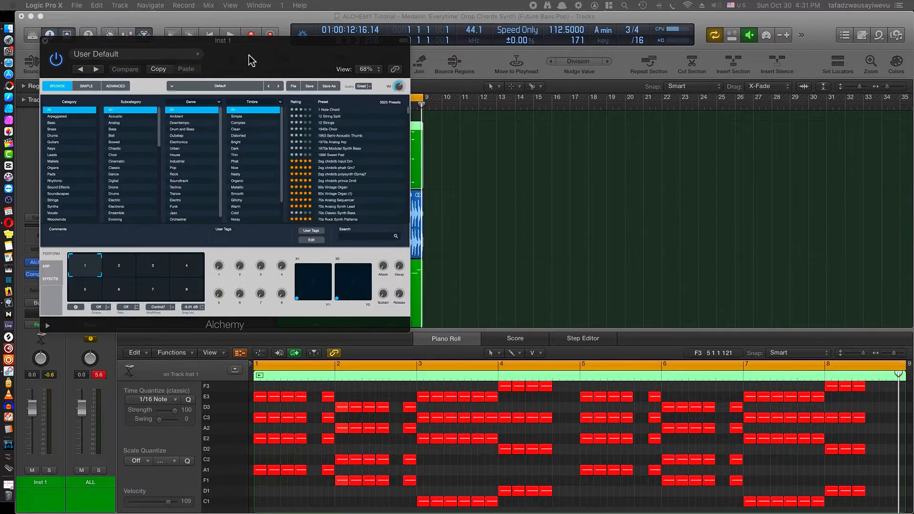
Step: Move the Alchemy window over the arrangement, enlarge it to 95% and clear its patch to the default state
left_click_drag(248, 55, 576, 78)
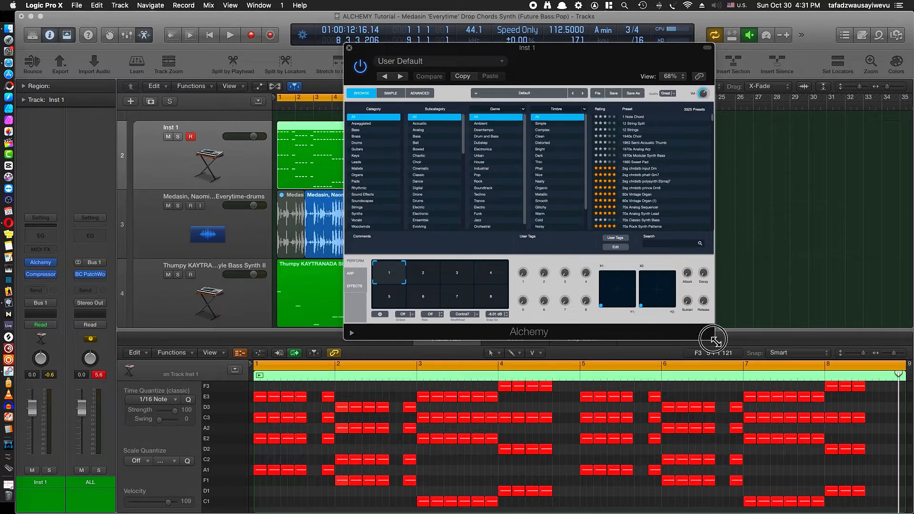
left_click_drag(713, 339, 865, 436)
left_click(702, 100)
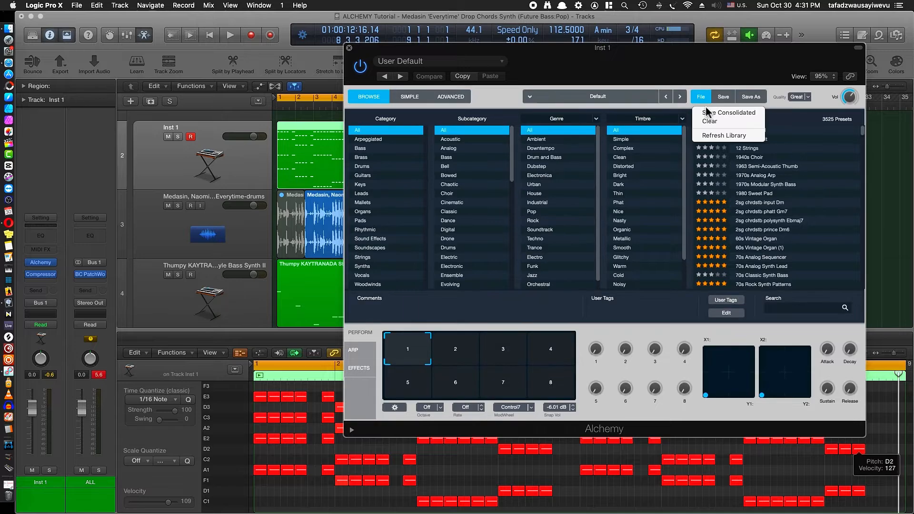
left_click(710, 121)
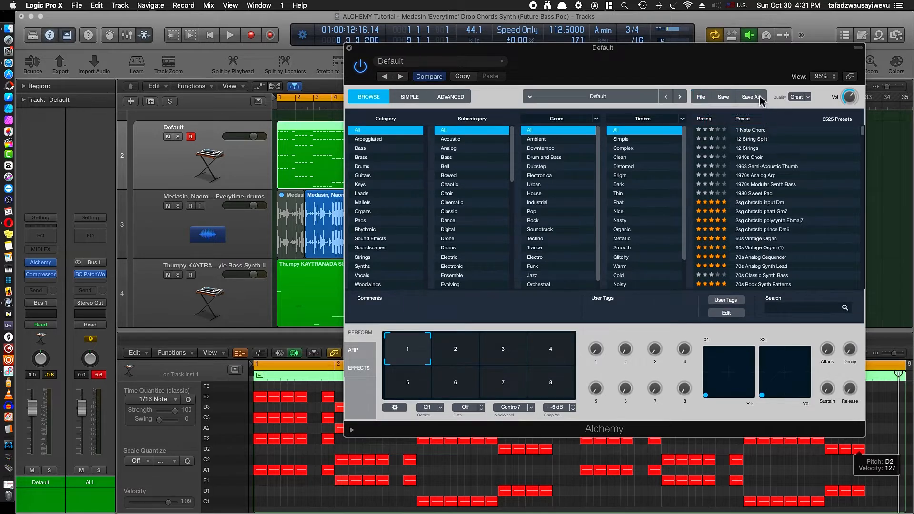
left_click(760, 98)
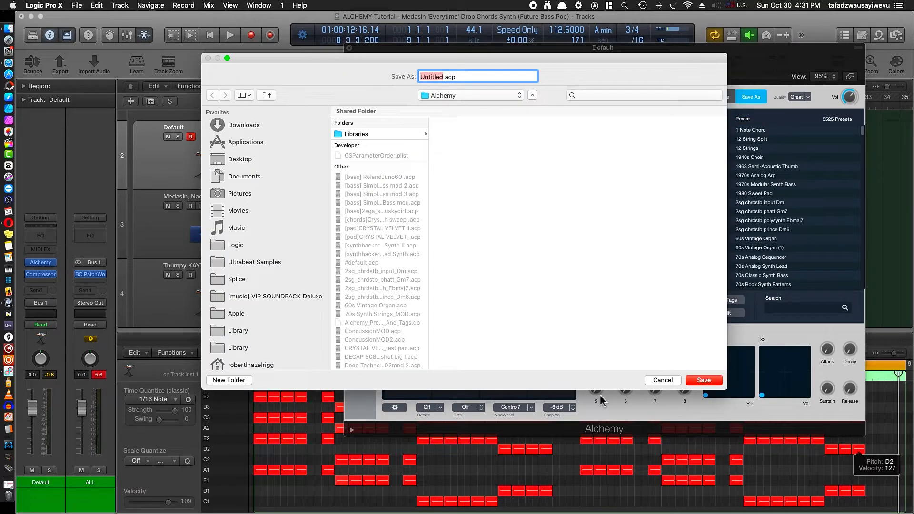
left_click(669, 380)
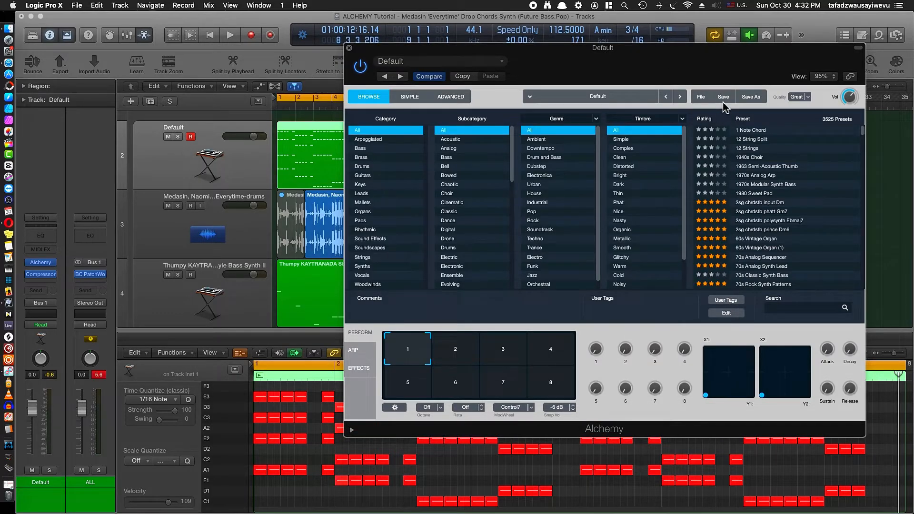
left_click(698, 97)
Step: Mute the Thumpy KAYTRANADA Style Bass Synth II track and play back the default Alchemy sound with the drums
key("space")
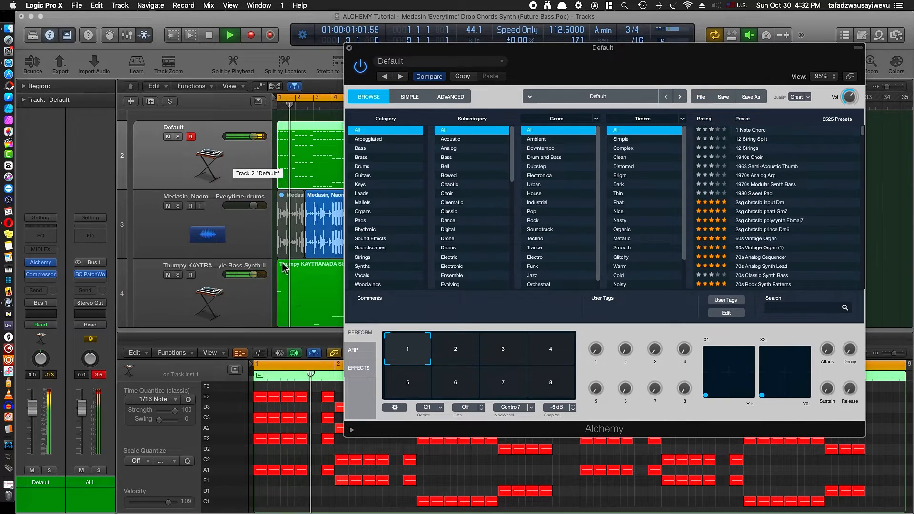
key("space")
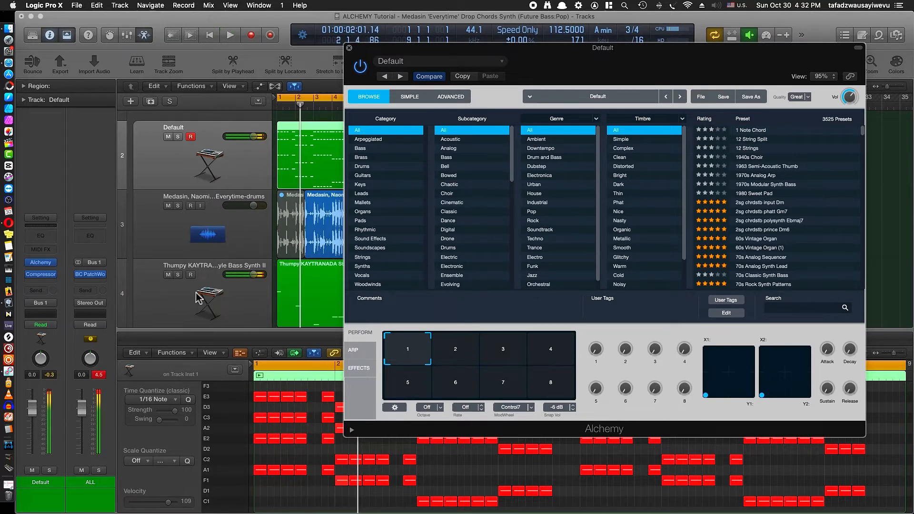
left_click(169, 276)
key("space")
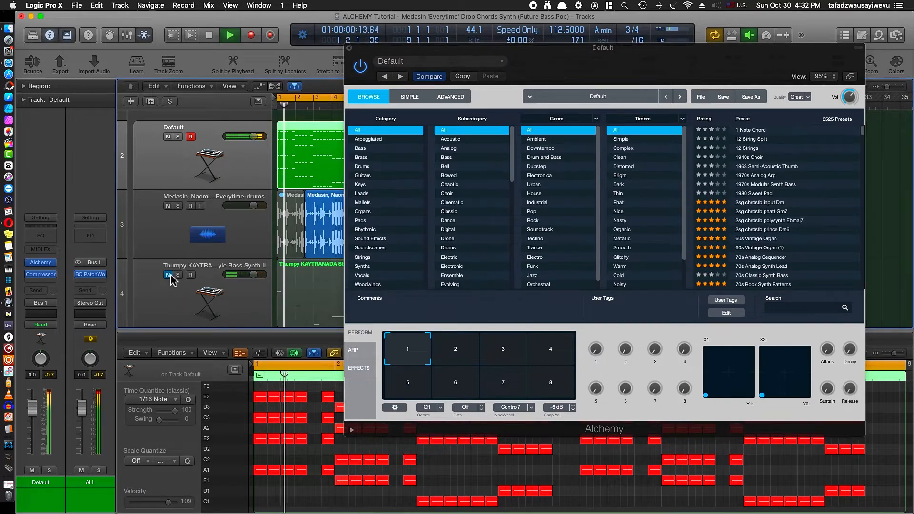
key("space")
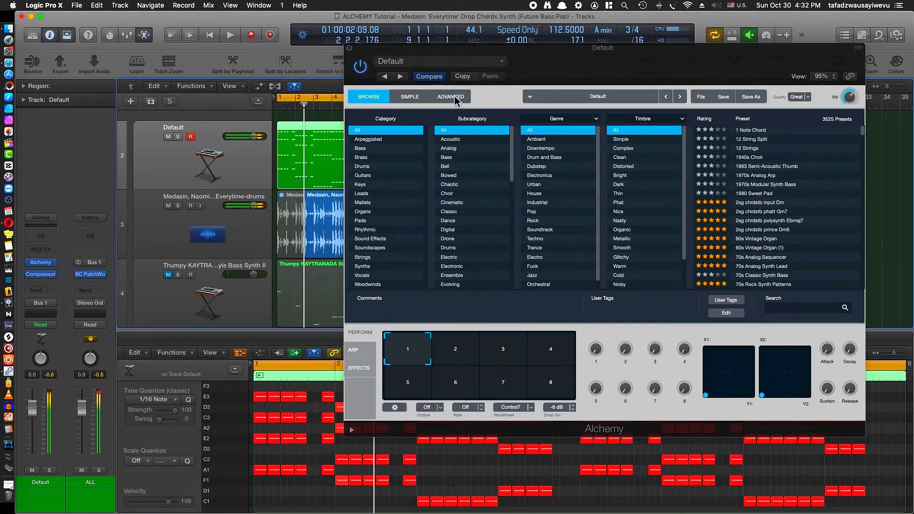
Step: Show Alchemy's advanced view and load the Square - Arp virtual analog waveform into source A
left_click(452, 97)
left_click(431, 130)
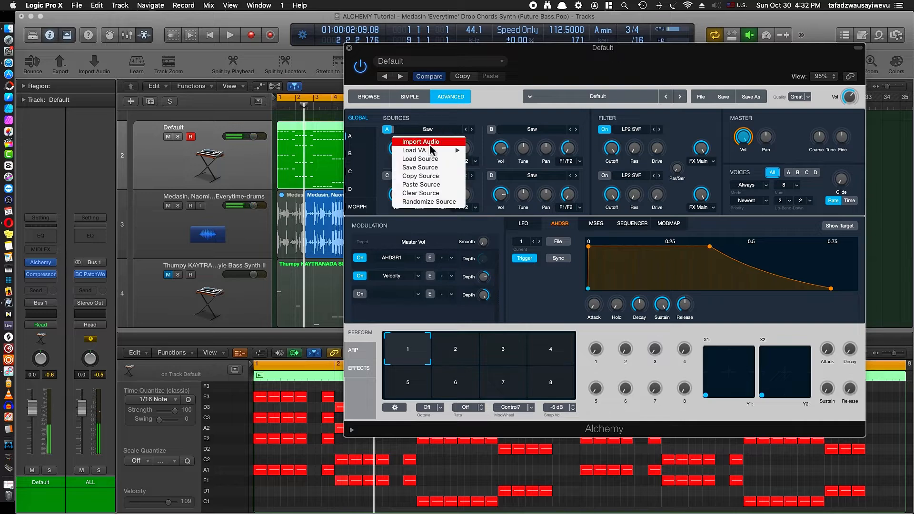
mouse_move(422, 150)
mouse_move(505, 196)
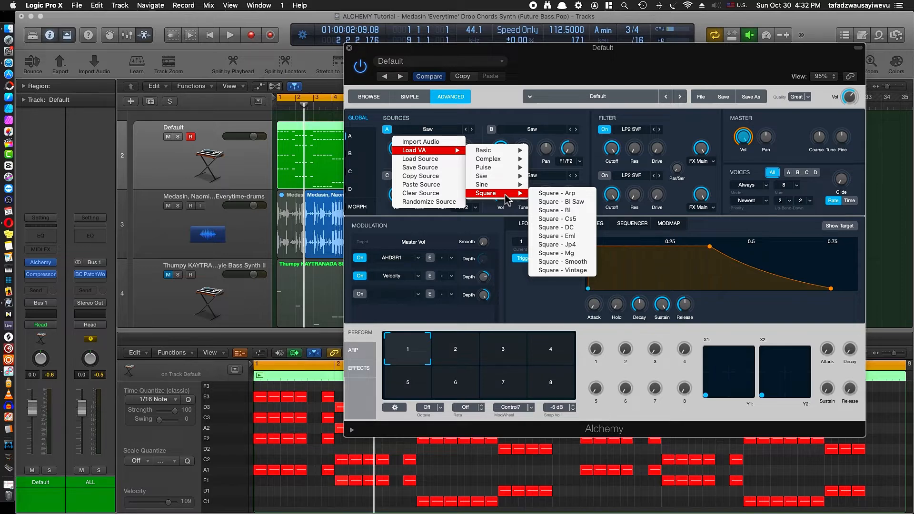
left_click(556, 195)
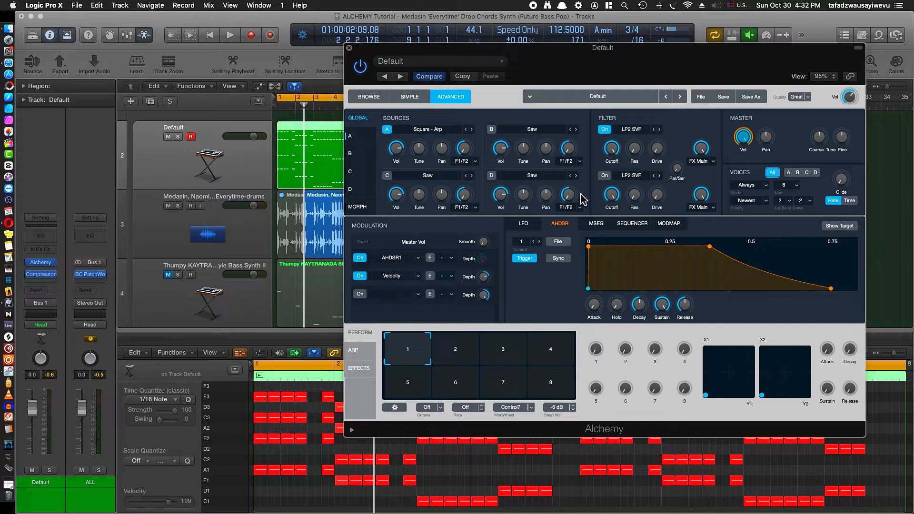
left_click(452, 129)
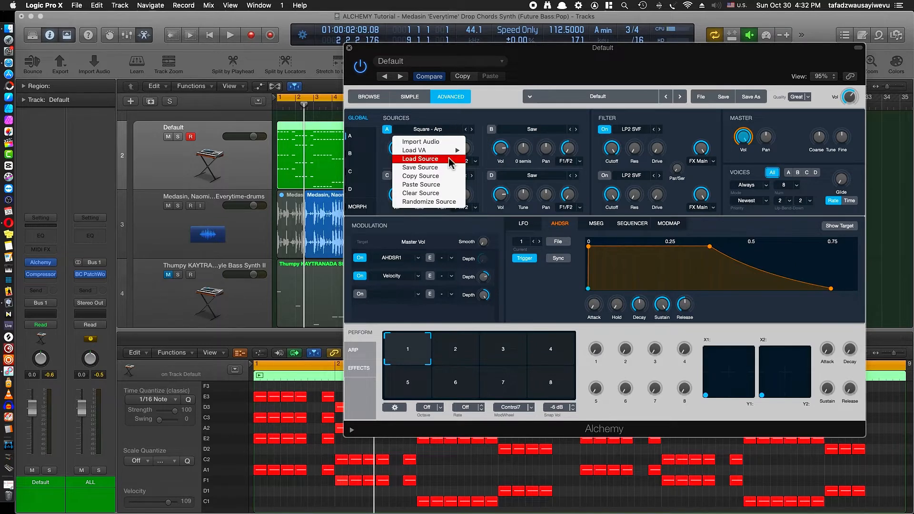
mouse_move(455, 151)
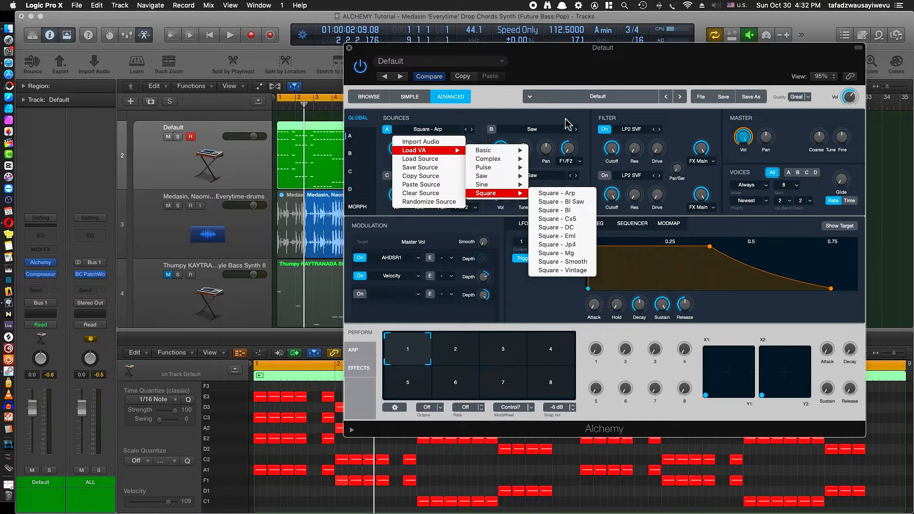
left_click(526, 59)
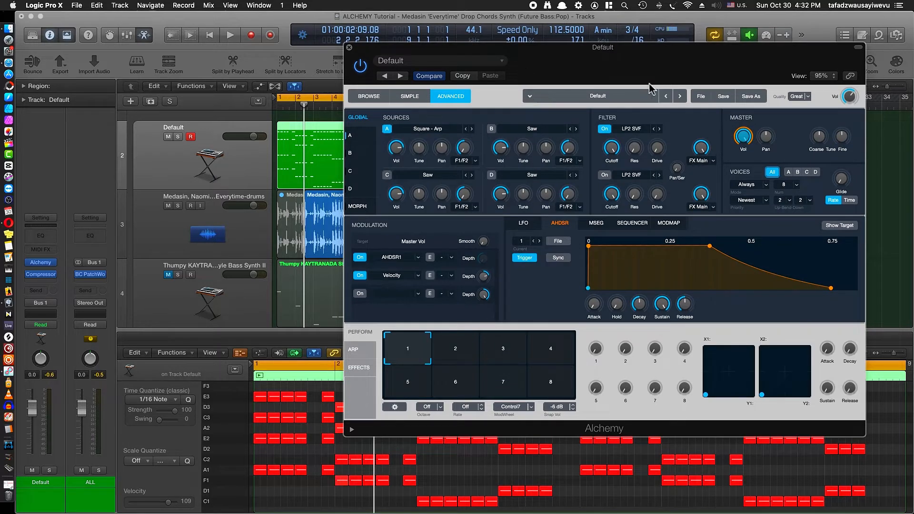
Step: Set source A's volume to -9.05 dB during playback and the number of voices to 16
key("space")
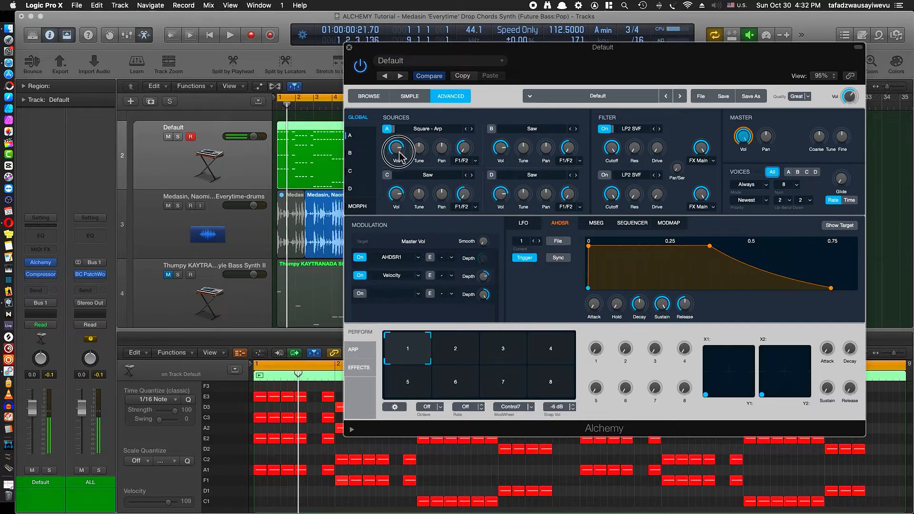
left_click_drag(397, 149, 400, 157)
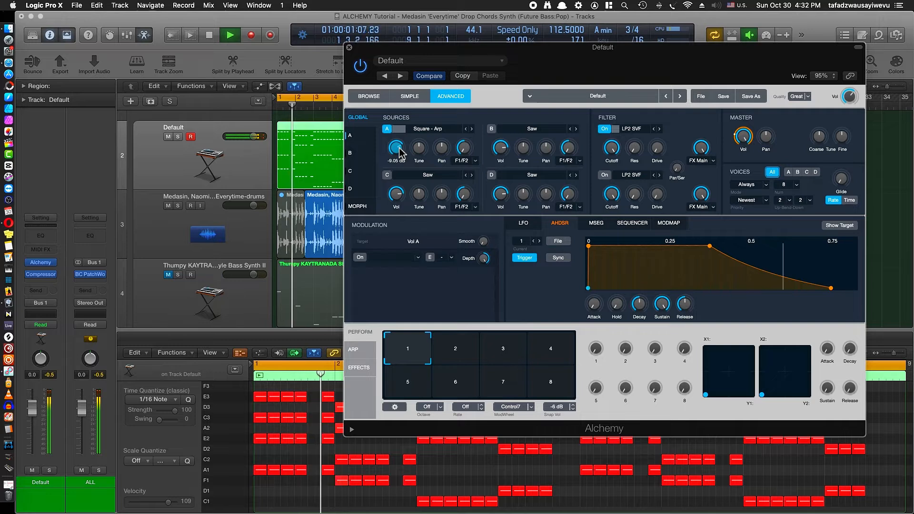
key("space")
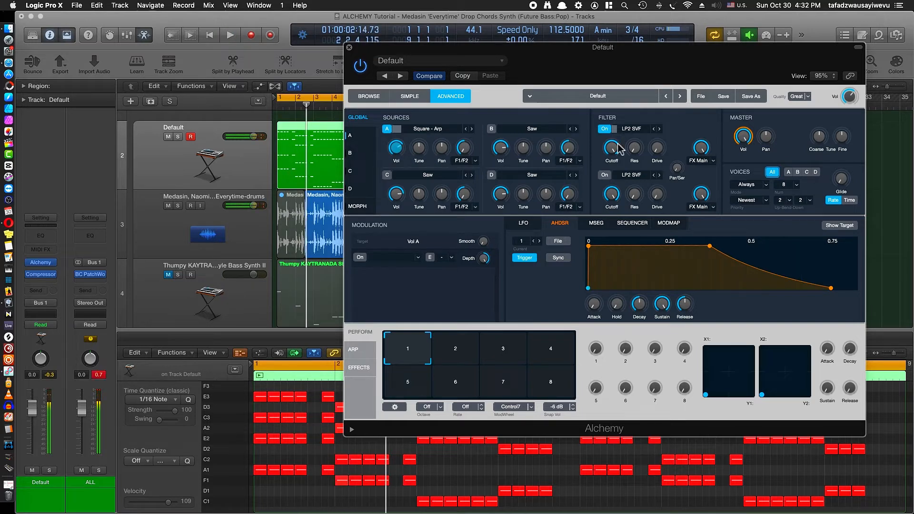
left_click(795, 184)
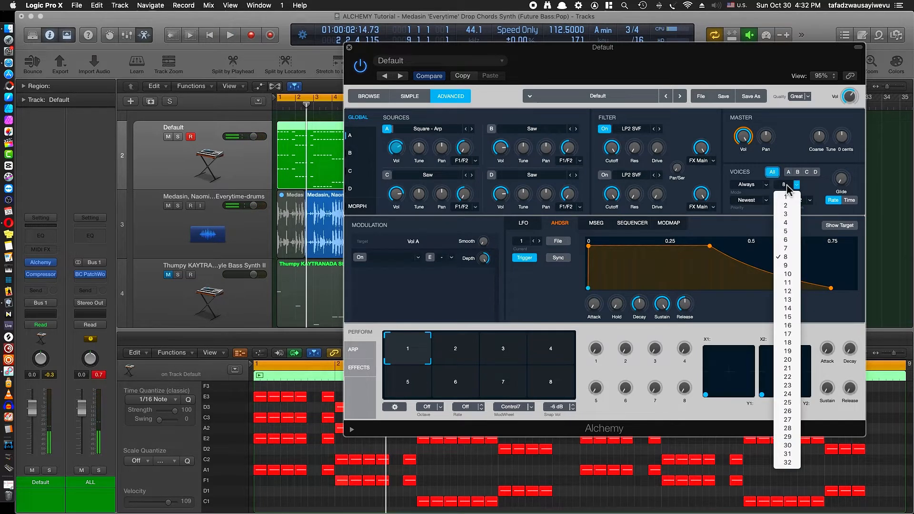
left_click(788, 325)
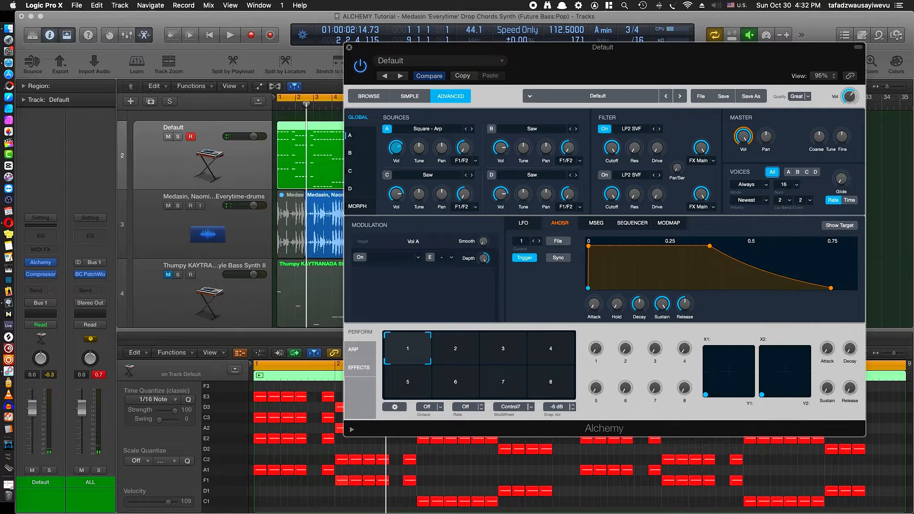
Step: Set source A's oscillator to 3 unison voices with 14.7% detune and play back the chords
left_click(362, 138)
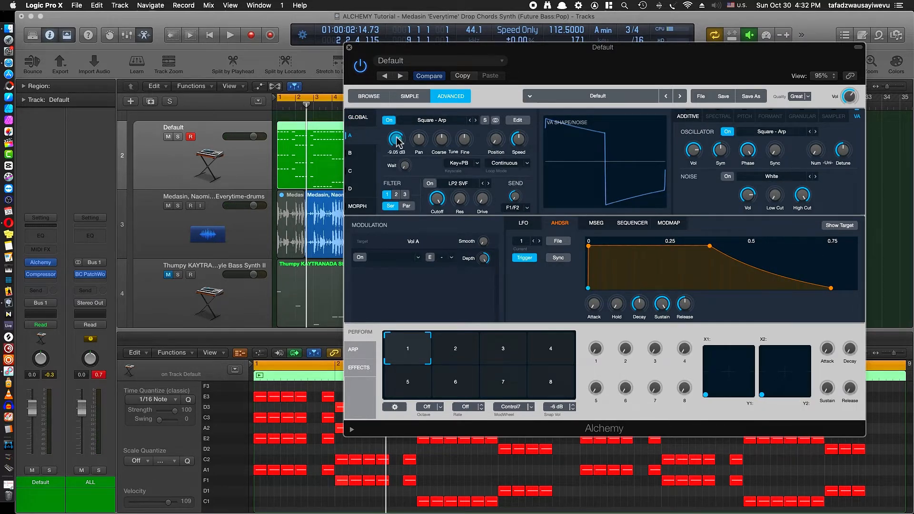
left_click(819, 154)
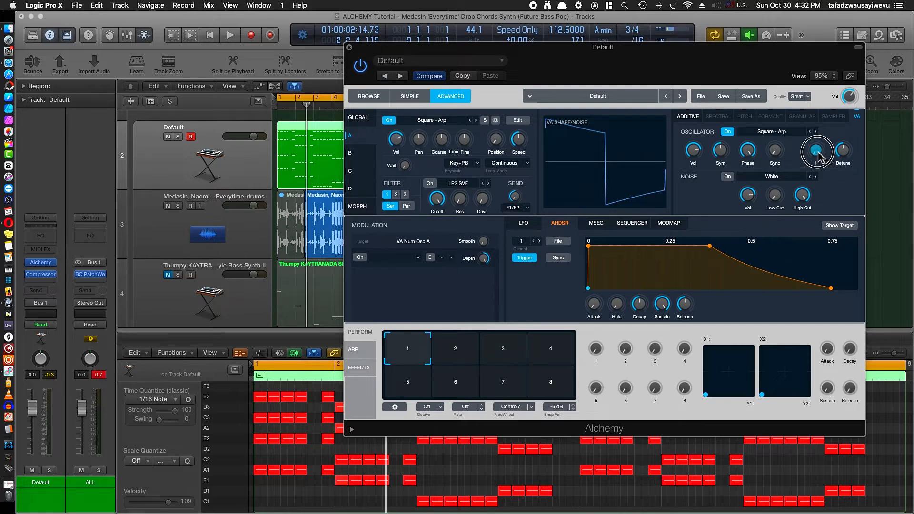
left_click_drag(820, 157, 838, 181)
key("space")
key("space")
key("space")
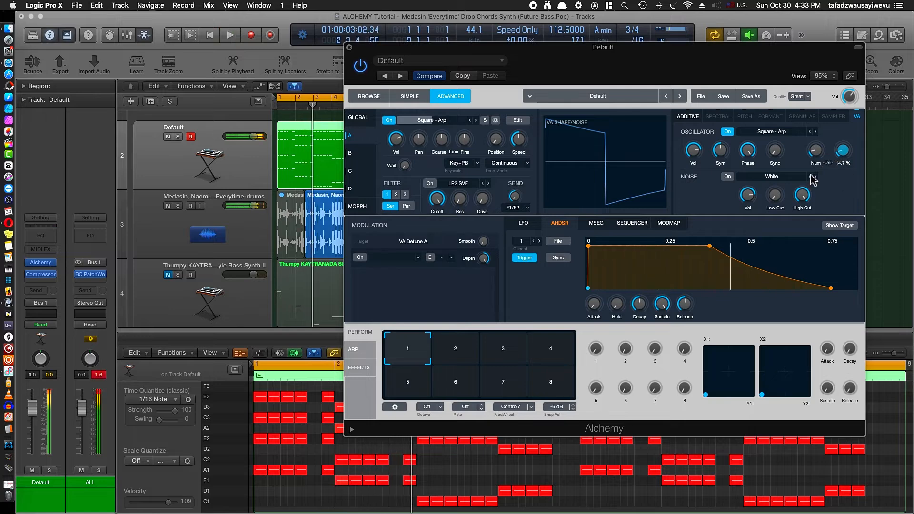
key("space")
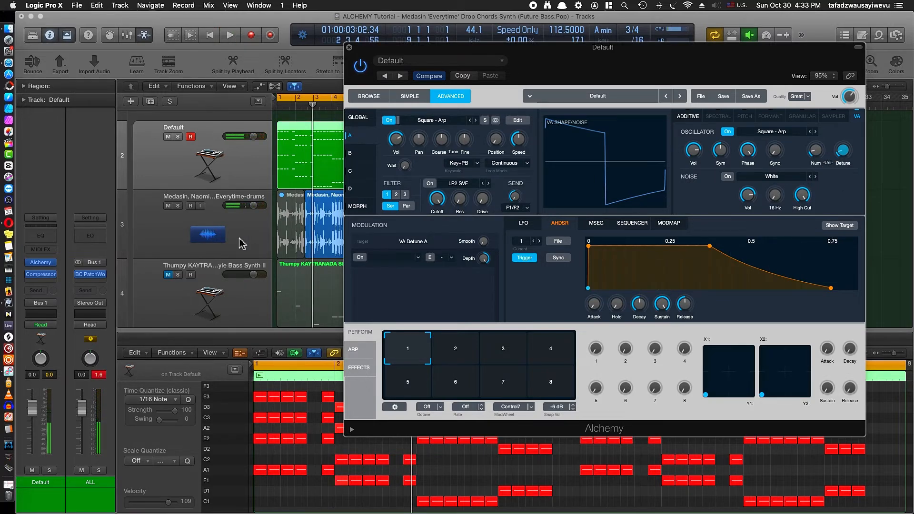
Step: Play back the pattern from the start to hear the detuned unison sound with the drums
scroll(228, 243, "up", 3)
scroll(227, 243, "down", 5)
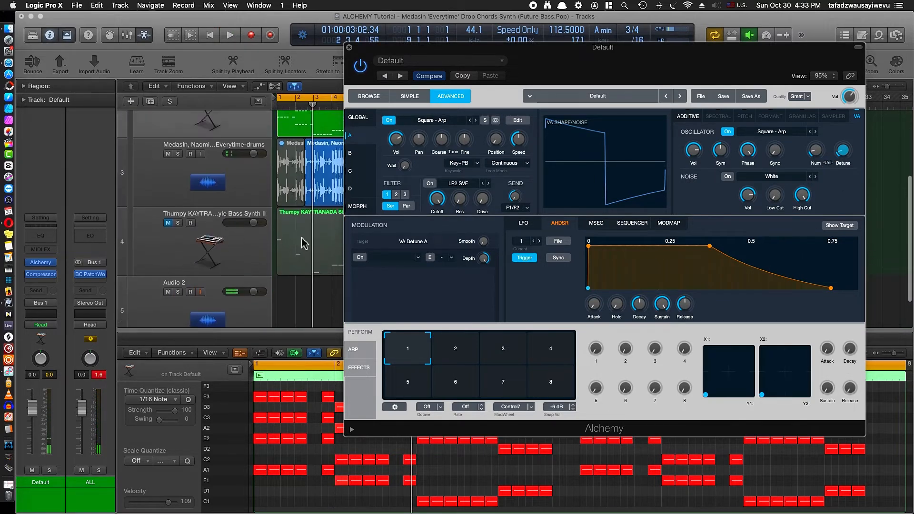
key("space")
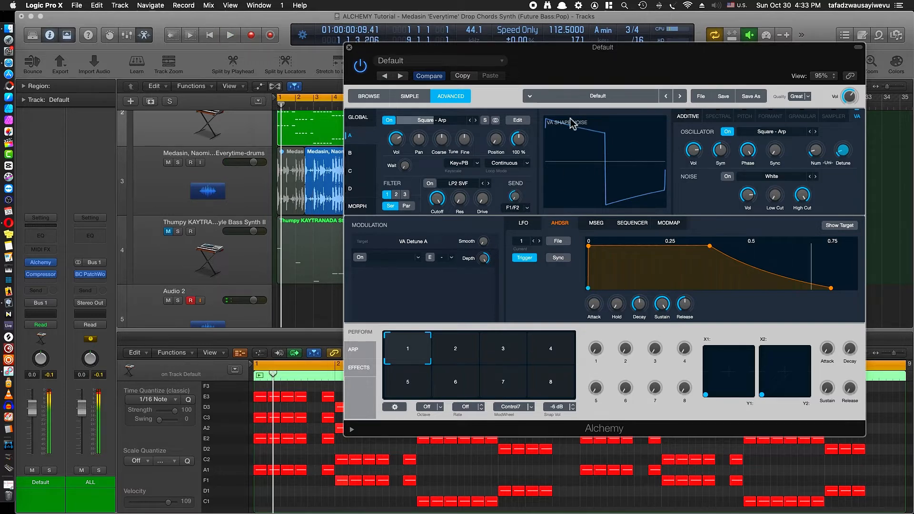
key("space")
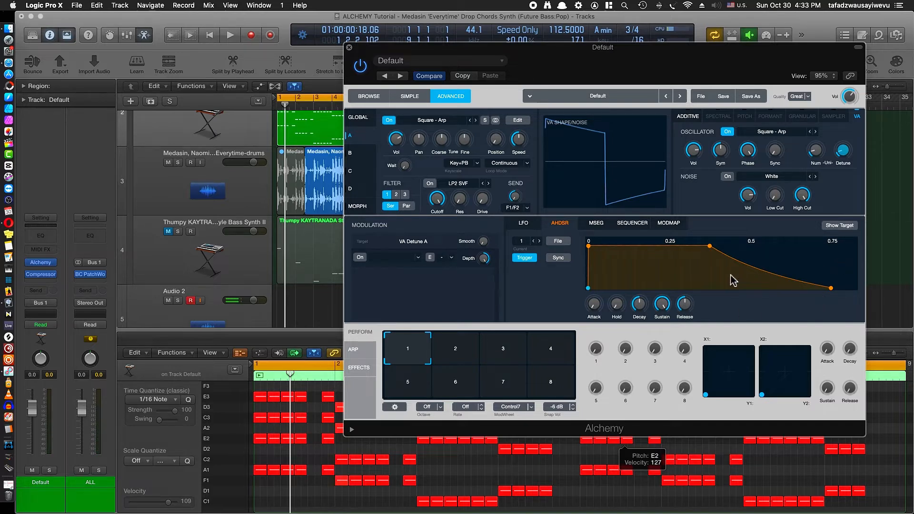
Step: Try the PLUCK Short preset on AHDSR envelope 1 and clear the envelope to its default shape
left_click(564, 242)
mouse_move(571, 254)
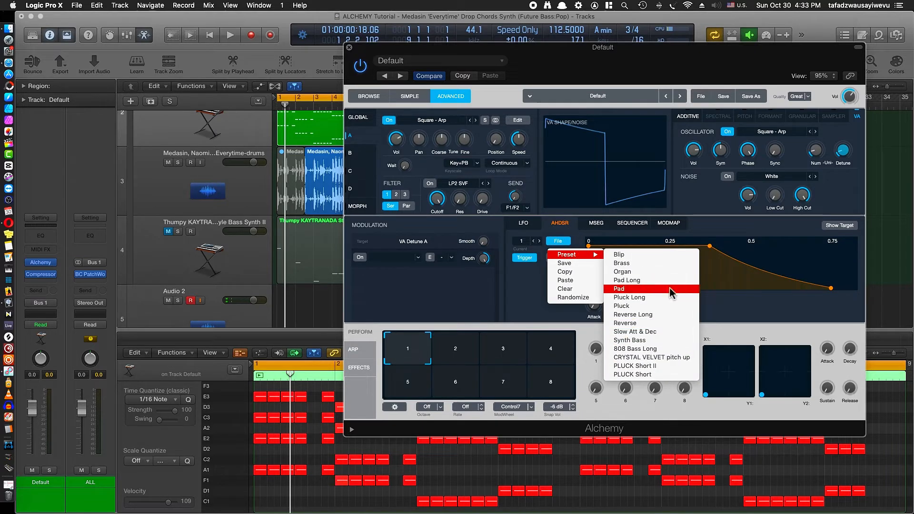
left_click(671, 378)
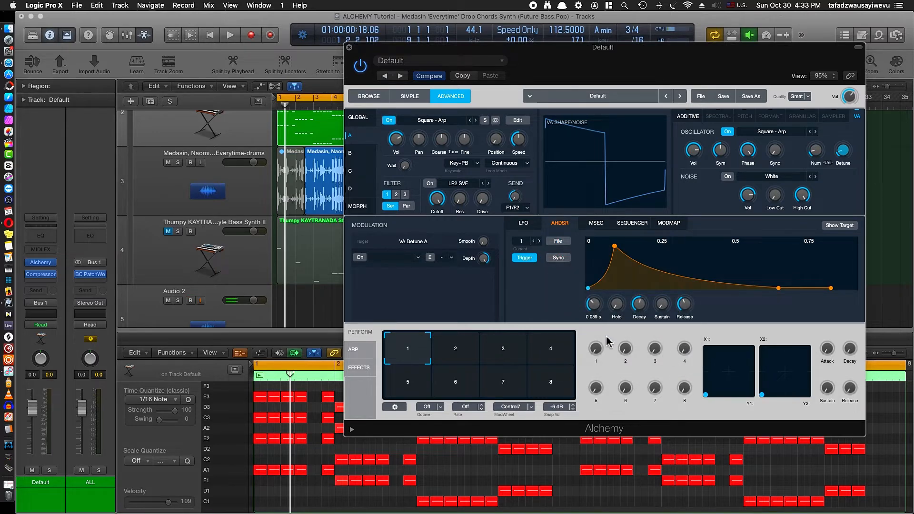
left_click(559, 241)
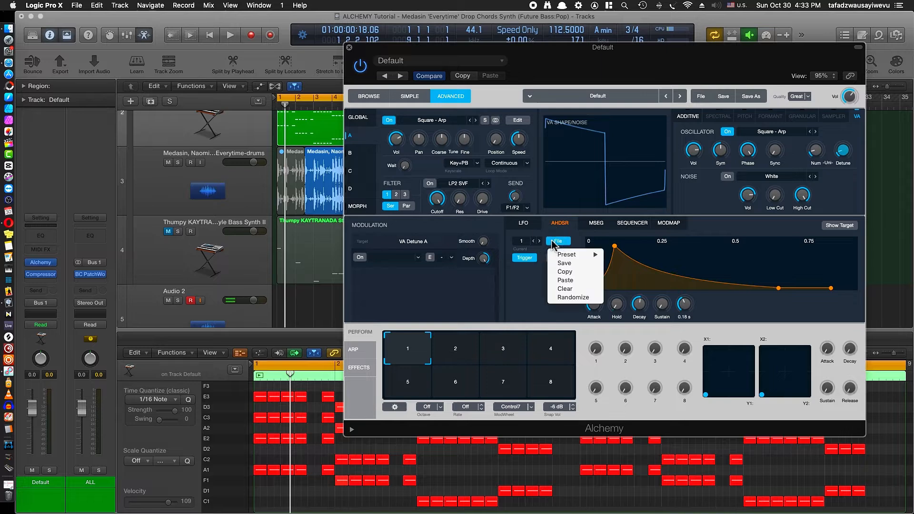
left_click(587, 289)
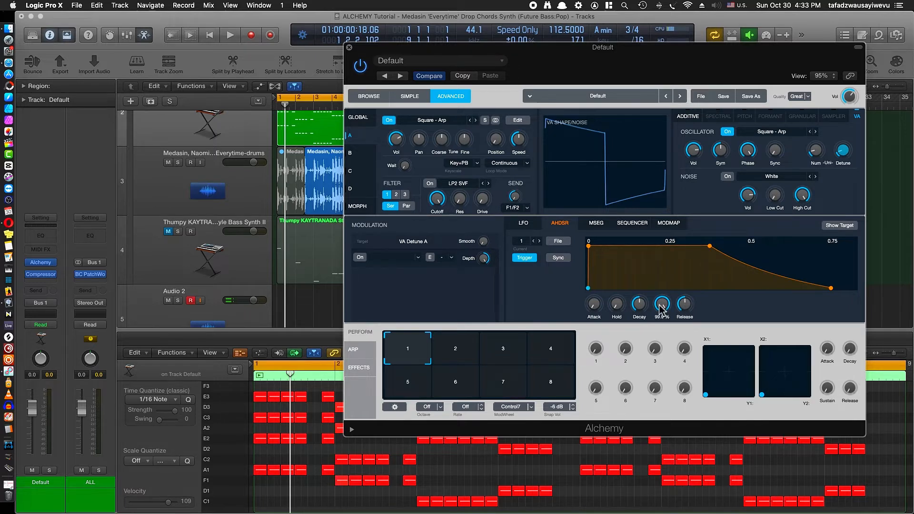
Step: Shape AHDSR 1 with 0% sustain, a 0.081 s release and a short attack, and start playback
left_click_drag(660, 309, 658, 492)
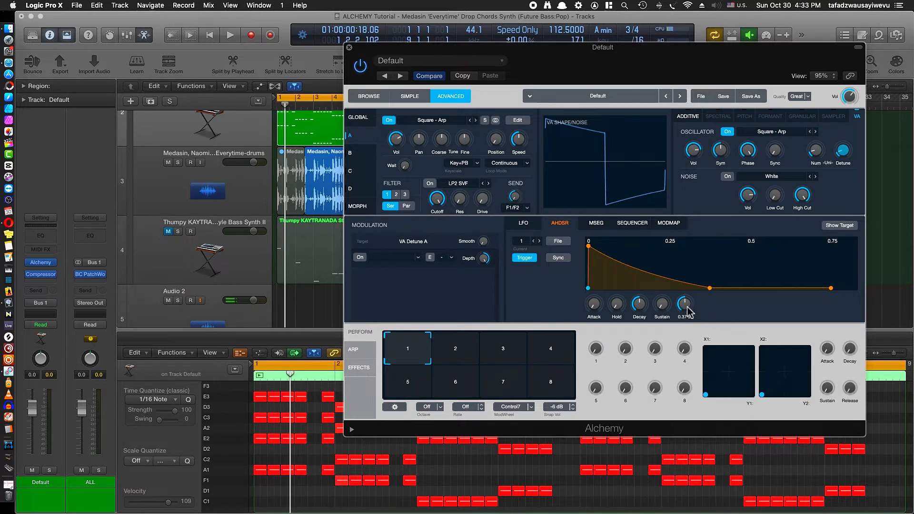
left_click_drag(687, 311, 686, 320)
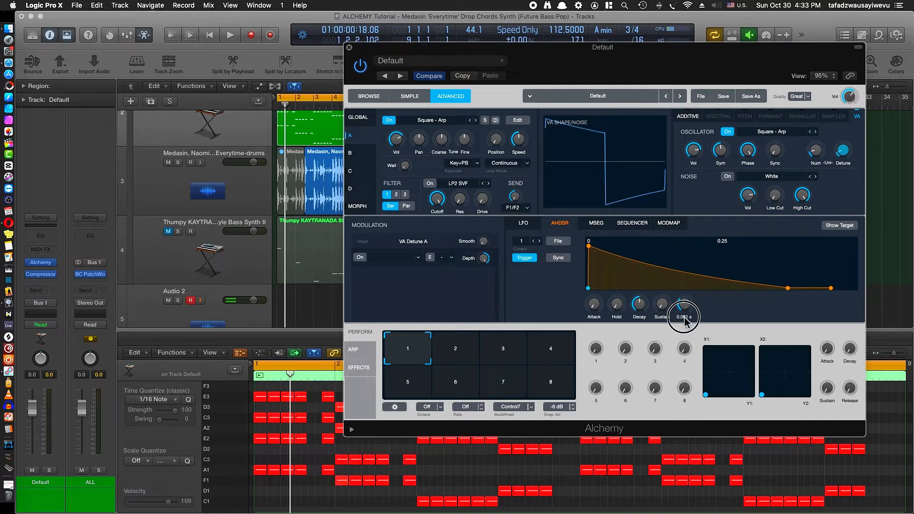
left_click_drag(596, 305, 601, 298)
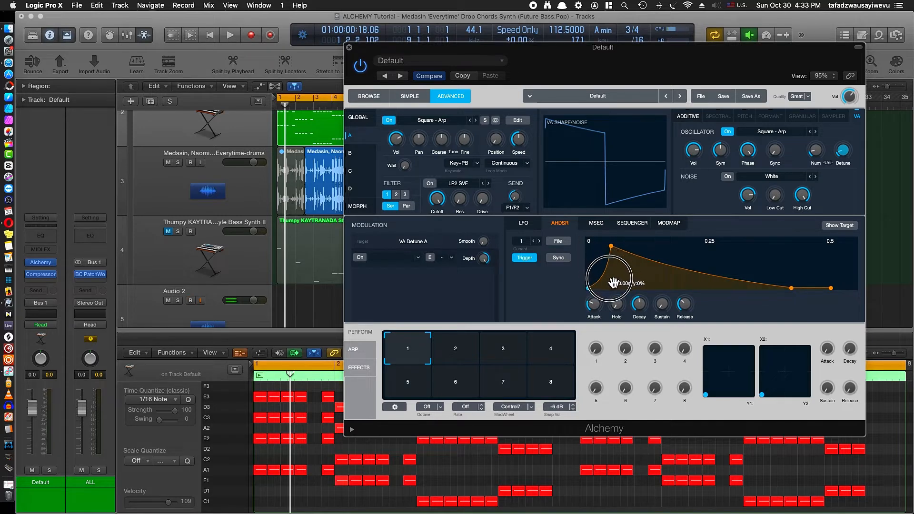
key("space")
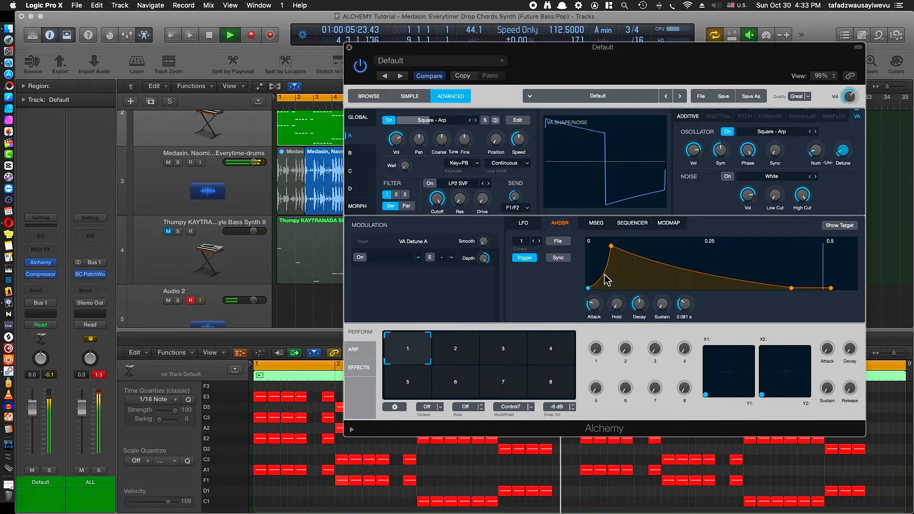
Step: Lengthen AHDSR 1's attack slightly and fine-tune its release while auditioning the chords
mouse_move(593, 322)
left_mouse_down()
mouse_move(602, 297)
mouse_move(594, 306)
left_mouse_up()
key("space")
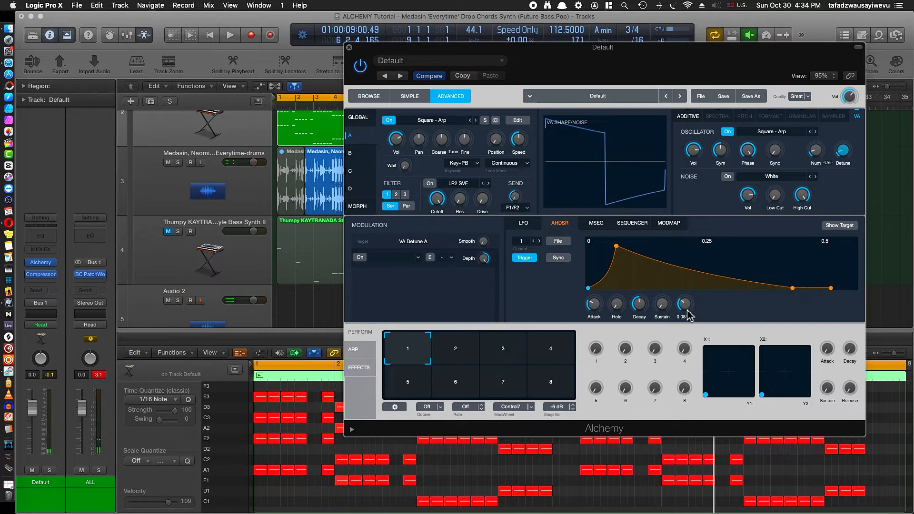
left_click_drag(688, 312, 683, 305)
key("space")
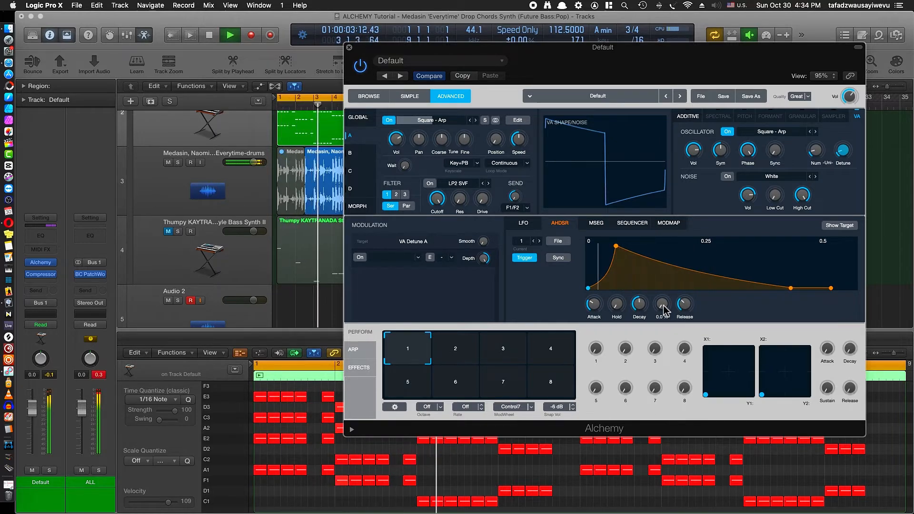
key("space")
Step: Reselect the Default track's chord region and play it from the start with source A shown
left_click(341, 143)
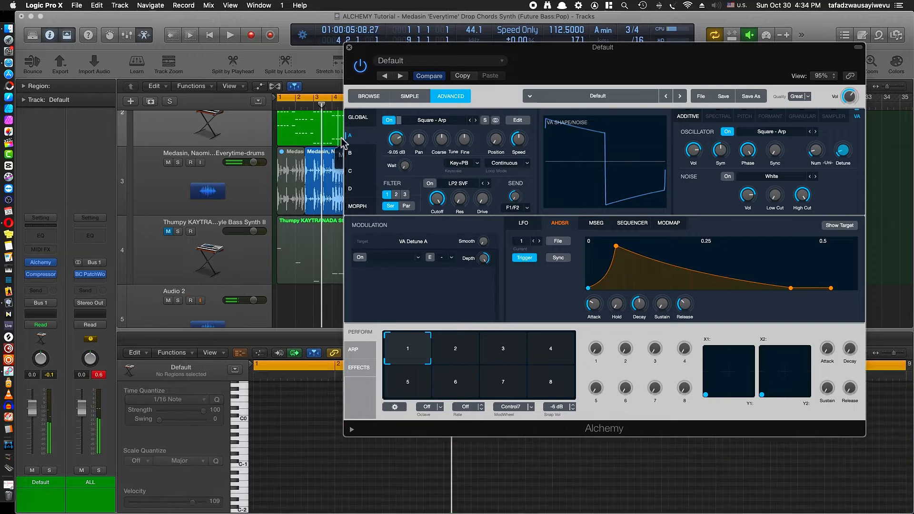
left_click(355, 136)
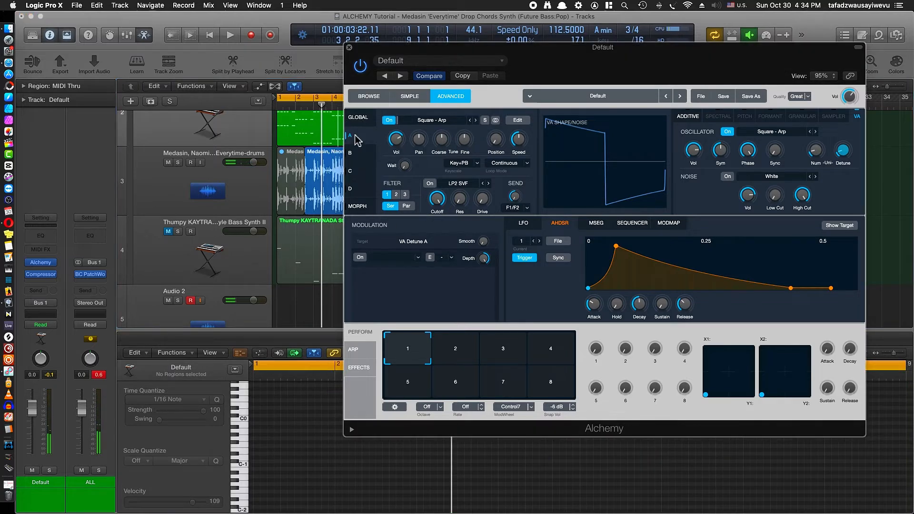
left_click(279, 140)
key("Return")
key("space")
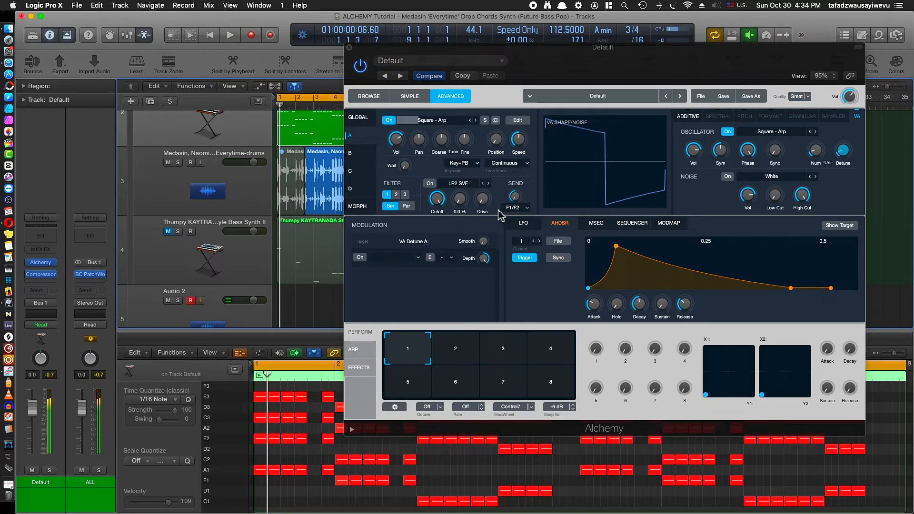
Step: Turn on source A's filter 1 and lower its cutoff to about 1567 Hz during playback
mouse_move(443, 202)
left_mouse_down()
mouse_move(435, 224)
mouse_move(437, 197)
left_mouse_up()
key("space")
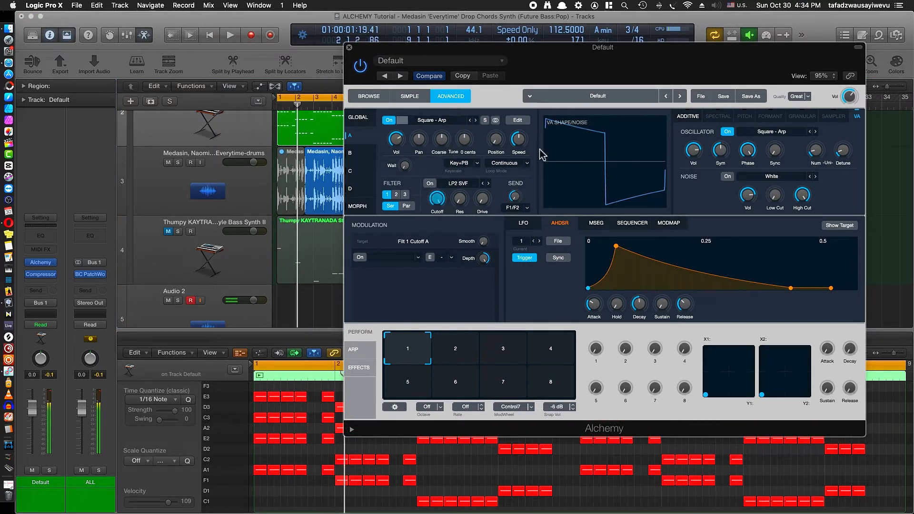
key("Return")
key("space")
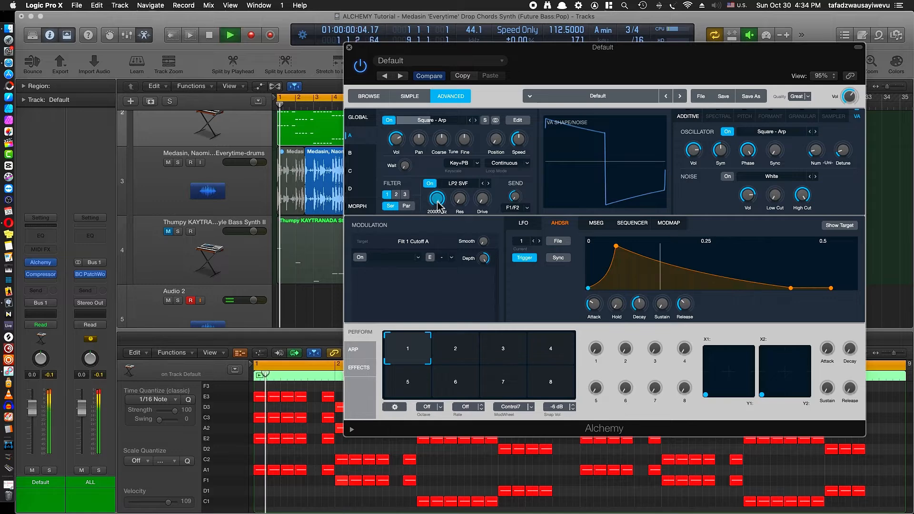
left_click_drag(437, 205, 433, 231)
key("space")
Step: Switch source A's filter 1 to LP2 XP and raise its cutoff while playing from the start
left_click(460, 189)
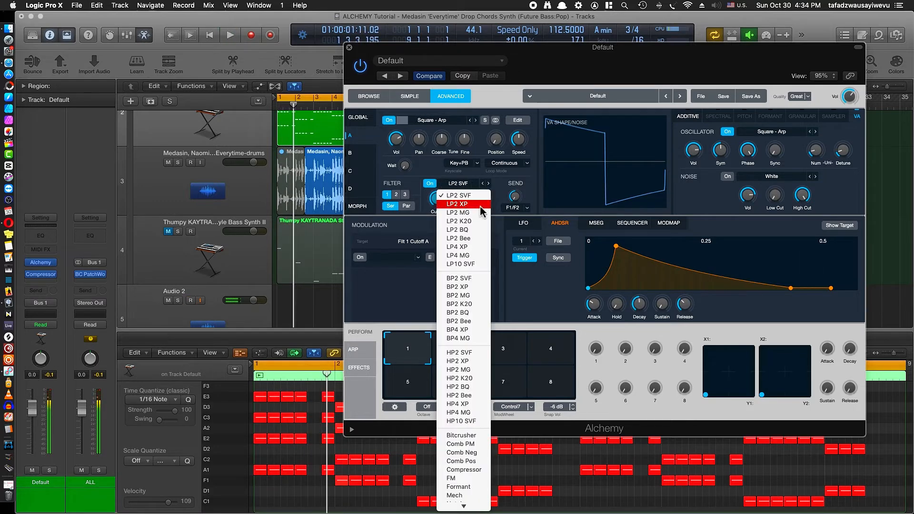
left_click(454, 203)
key("Return")
key("space")
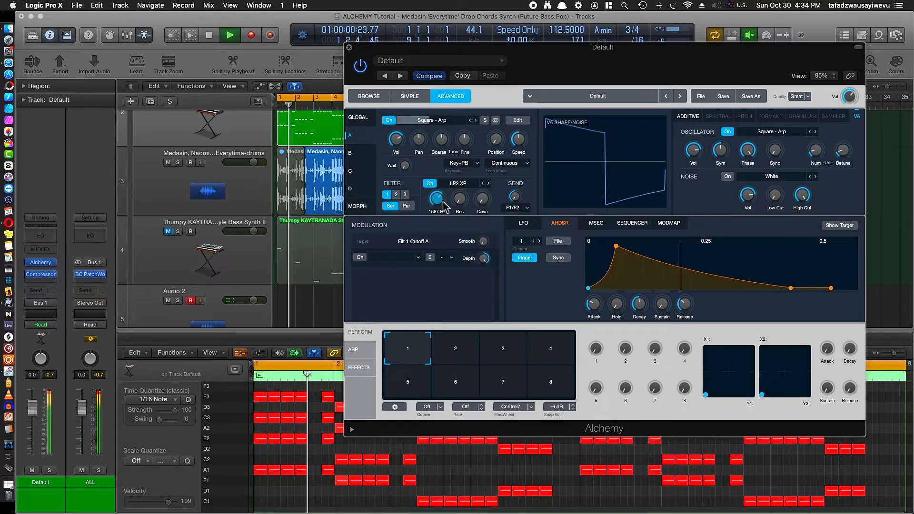
mouse_move(439, 203)
left_mouse_down()
mouse_move(441, 195)
mouse_move(425, 246)
mouse_move(439, 190)
left_mouse_up()
key("space")
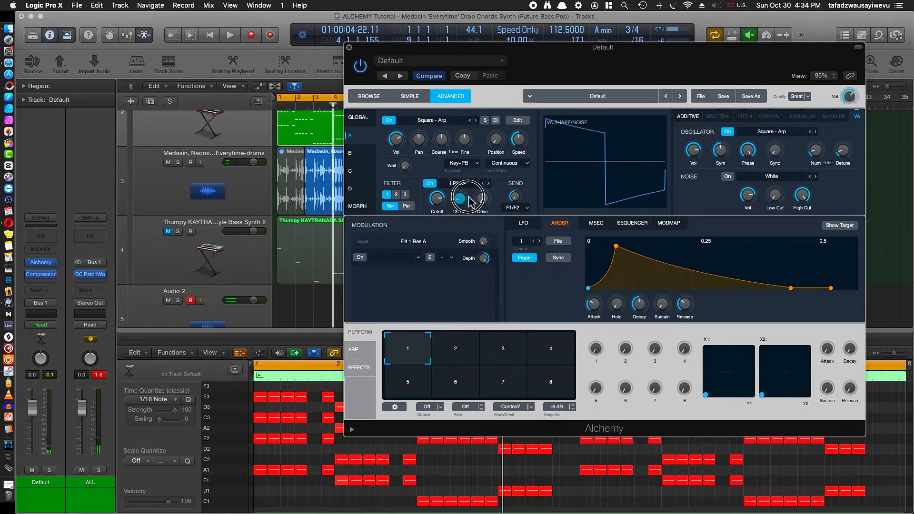
Step: Reset filter 1's resonance to 0% and raise its drive to about 12.6% during playback
key("space")
left_click_drag(470, 201, 467, 226)
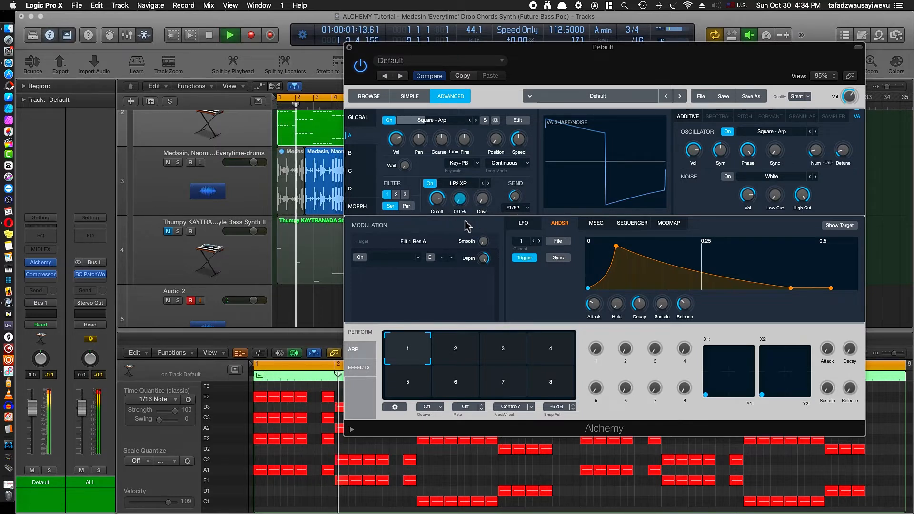
key("space")
left_click(483, 201)
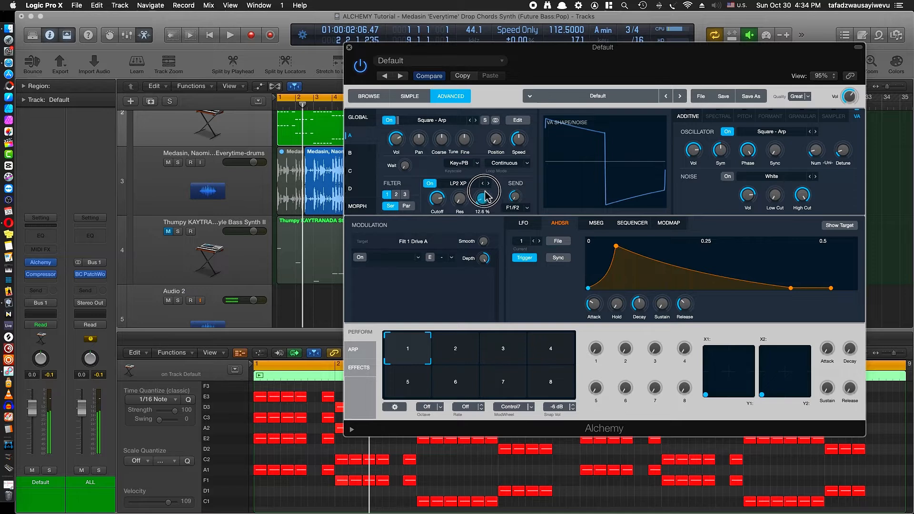
key("space")
Step: Raise filter 1's resonance to about 24% and readjust its cutoff while listening
left_click_drag(487, 196, 459, 211)
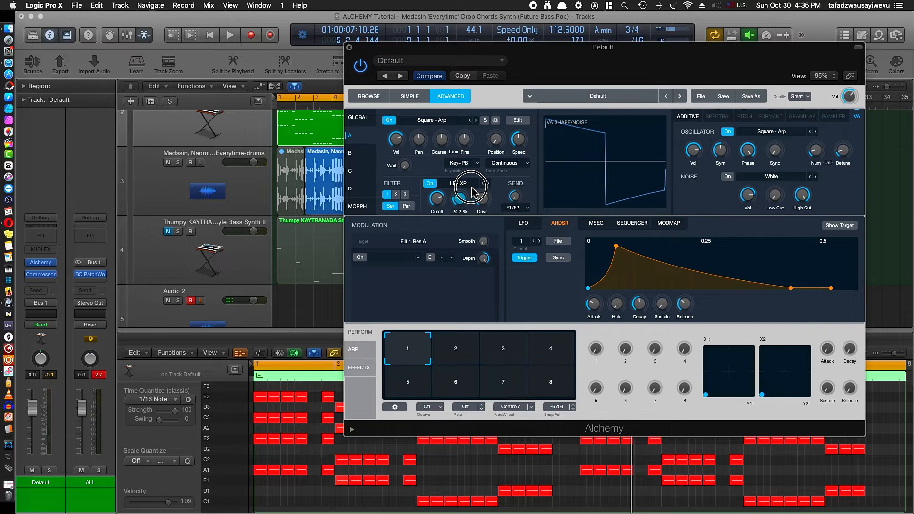
key("space")
left_click_drag(473, 193, 442, 197)
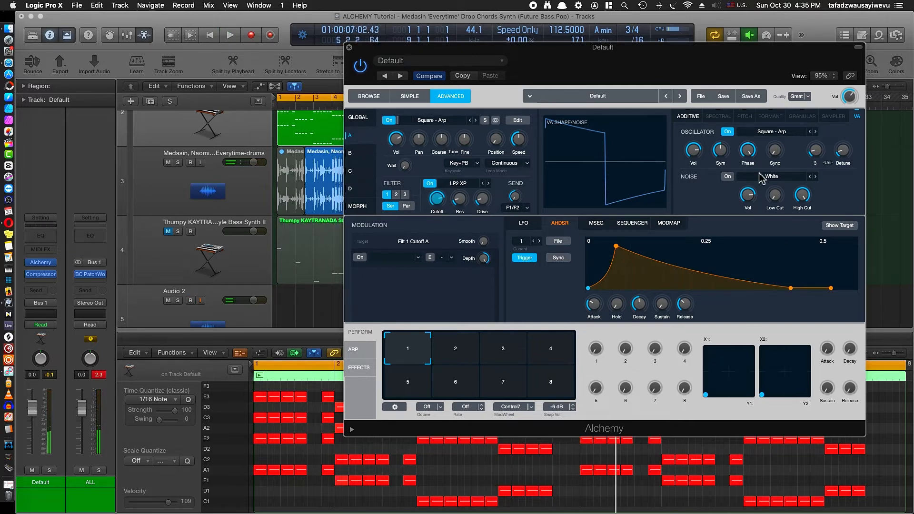
Step: Turn on white noise in source A and lower its volume slightly during playback
left_click(727, 178)
key("space")
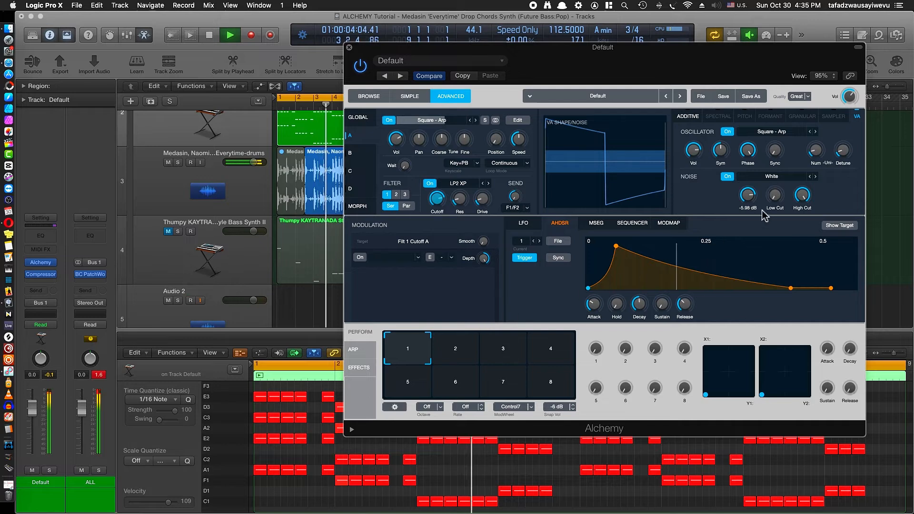
left_click(750, 201)
left_click_drag(750, 201, 744, 214)
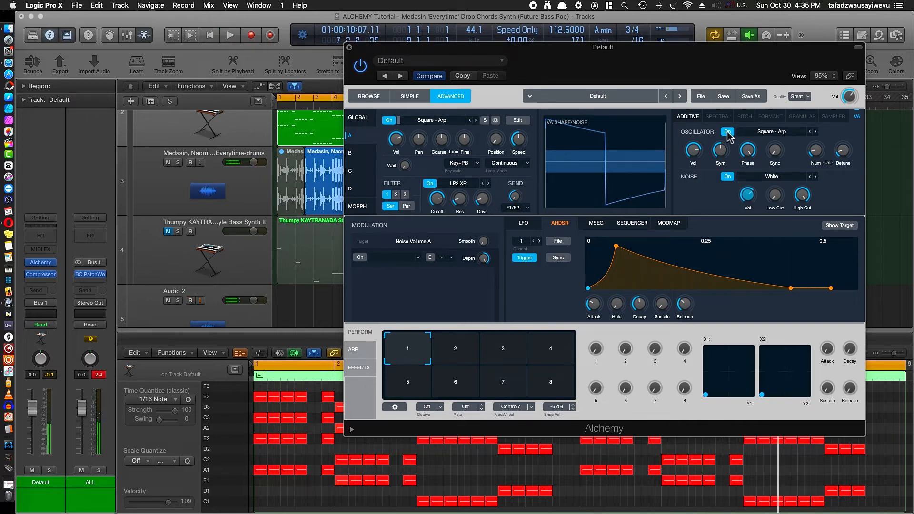
Step: Raise the noise's low cut while auditioning it with source A's oscillator off, and switch the oscillator back on
key("space")
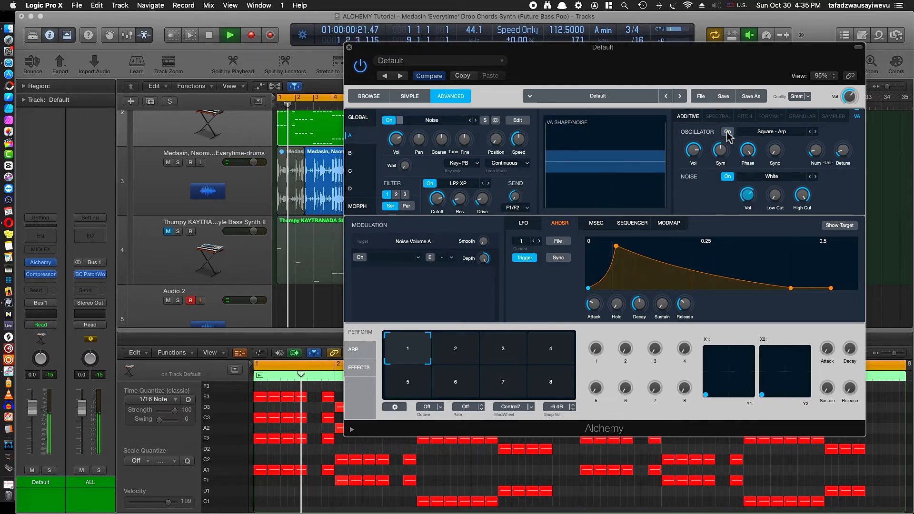
left_click_drag(779, 203, 786, 182)
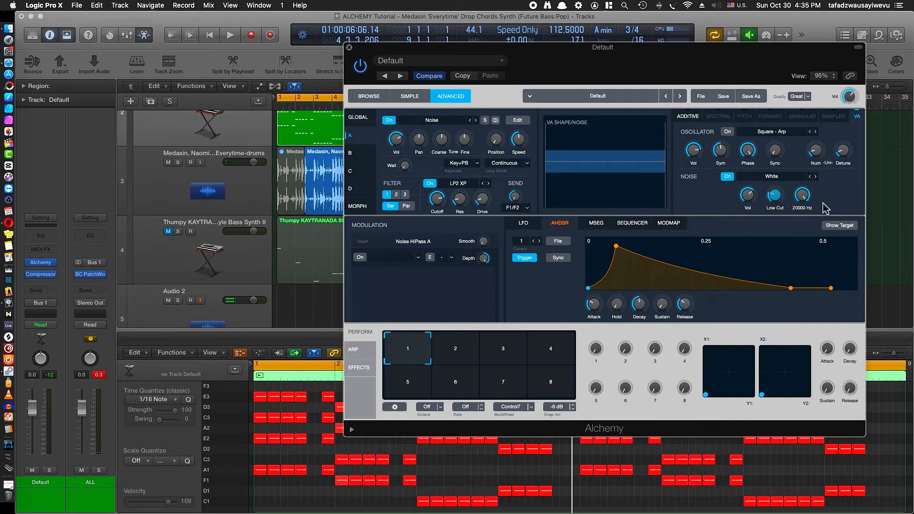
key("space")
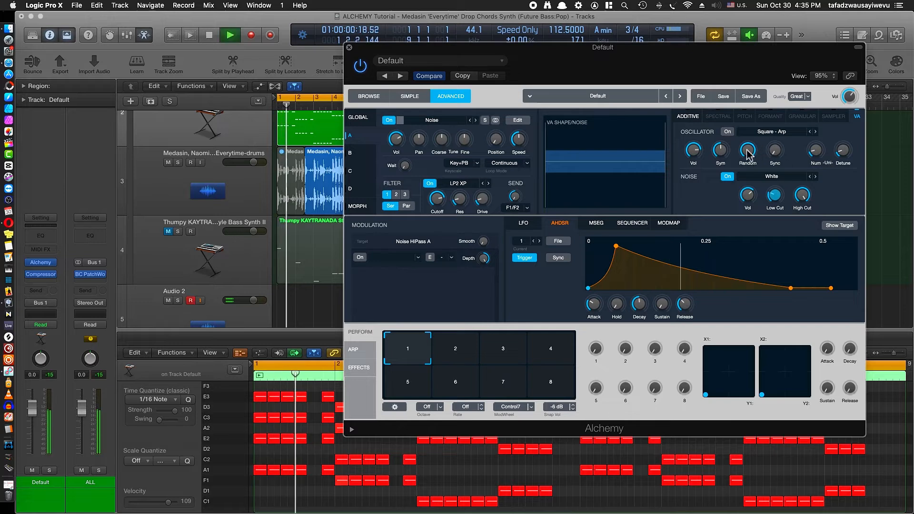
left_click(728, 132)
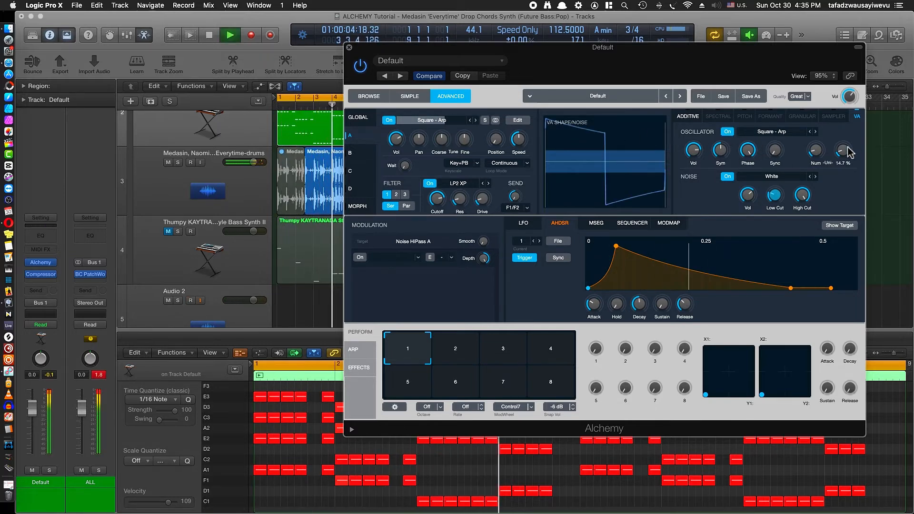
Step: Enable the first slot of the main effects rack and load Distortion into it
key("space")
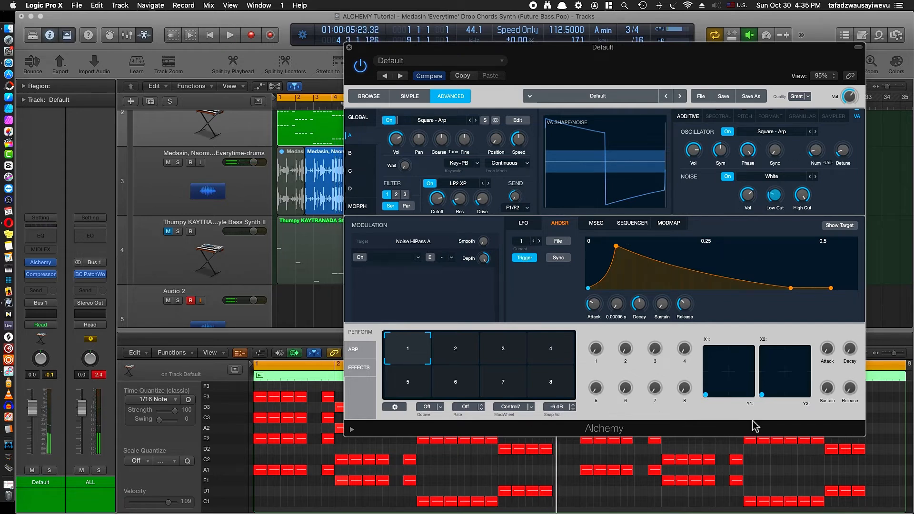
left_click(362, 368)
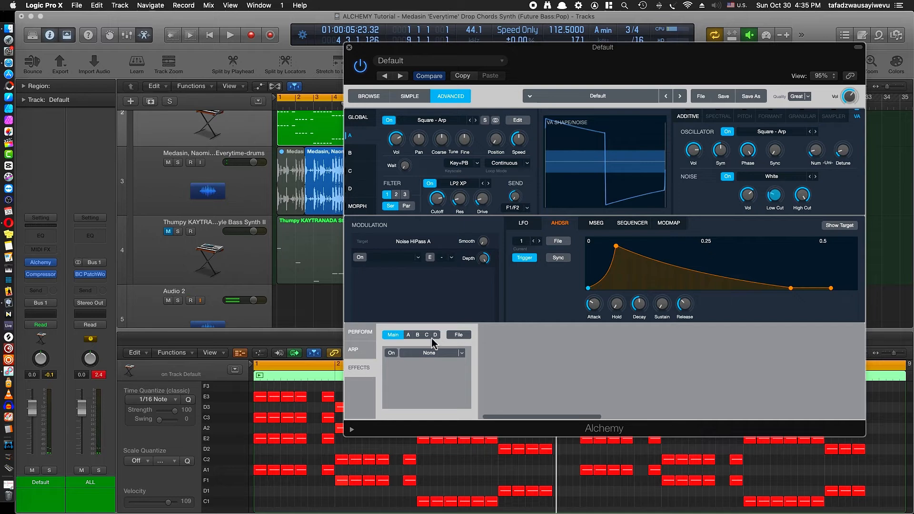
key("space")
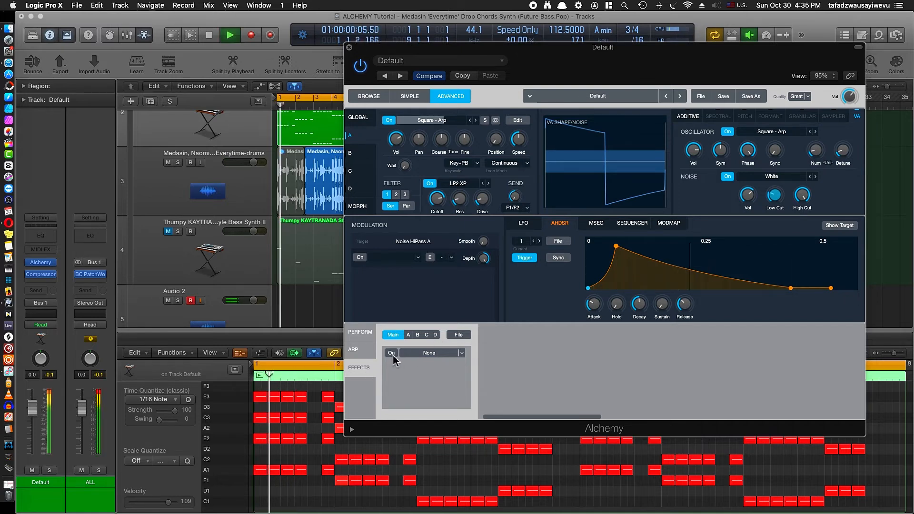
left_click(392, 355)
left_click(461, 353)
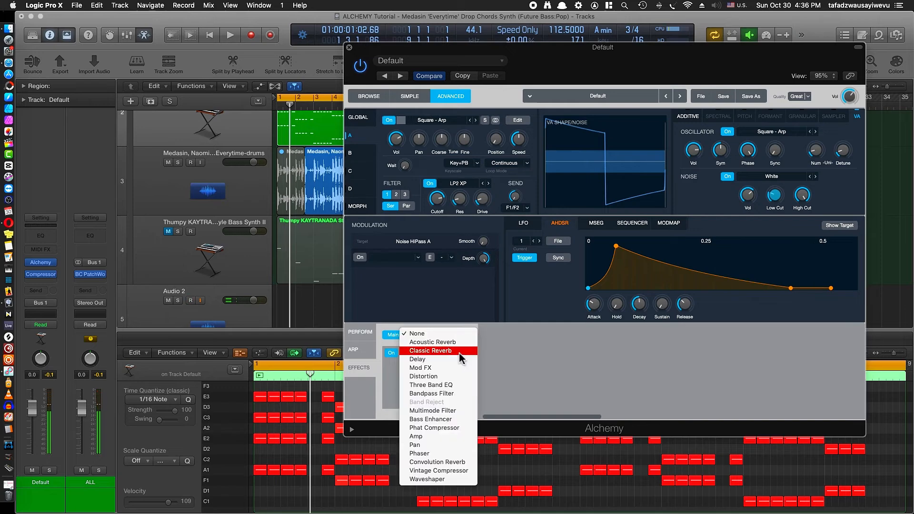
left_click(444, 377)
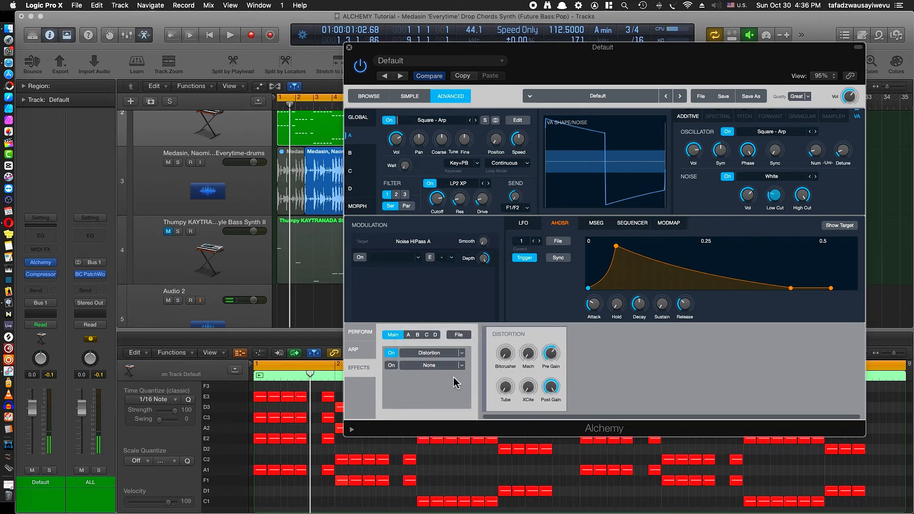
left_click(391, 355)
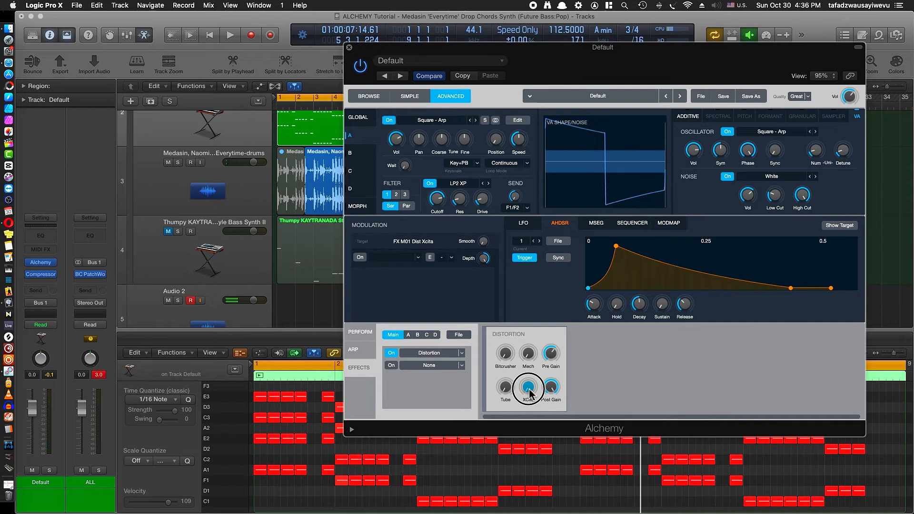
Step: Raise the Distortion effect's XCite amount to 100% and listen to the chords with it
key("space")
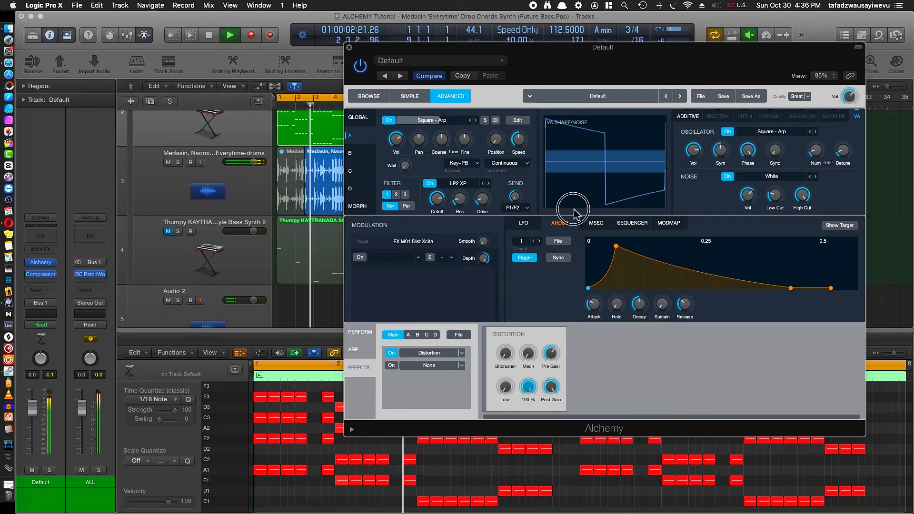
left_click_drag(551, 277, 552, 296)
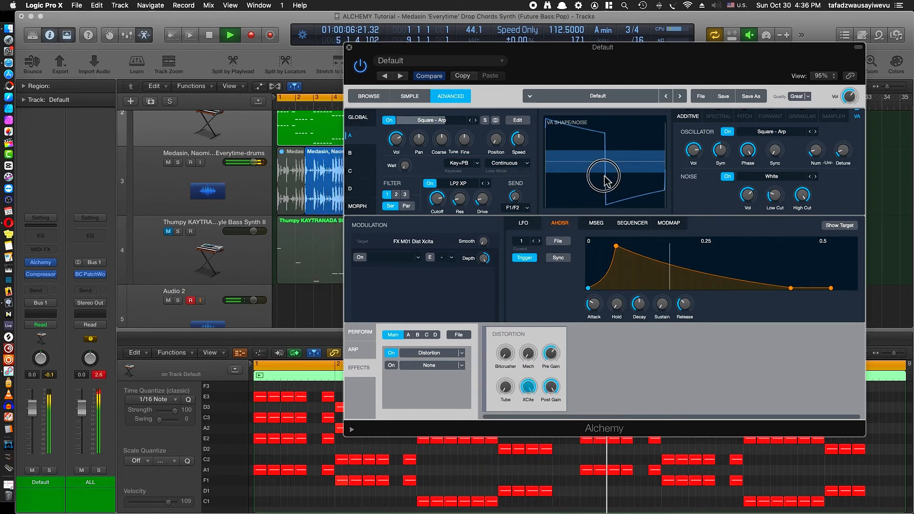
left_click_drag(535, 388, 648, 85)
key("space")
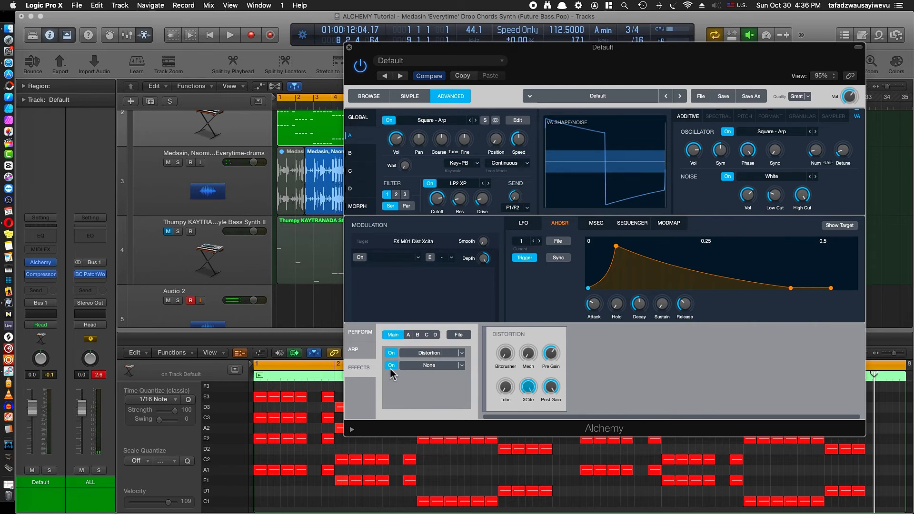
Step: Load Mod FX into the second slot of the main effects rack and play the chords through it
left_click(464, 368)
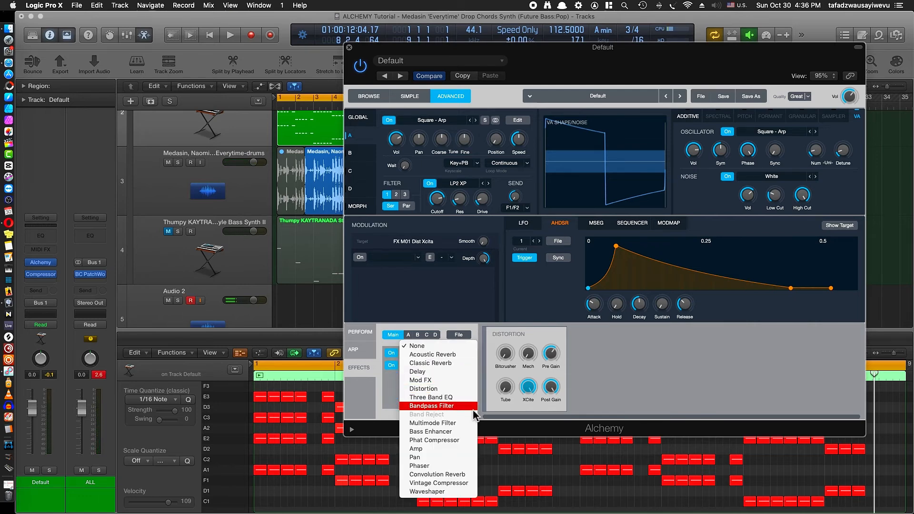
left_click(451, 381)
key("space")
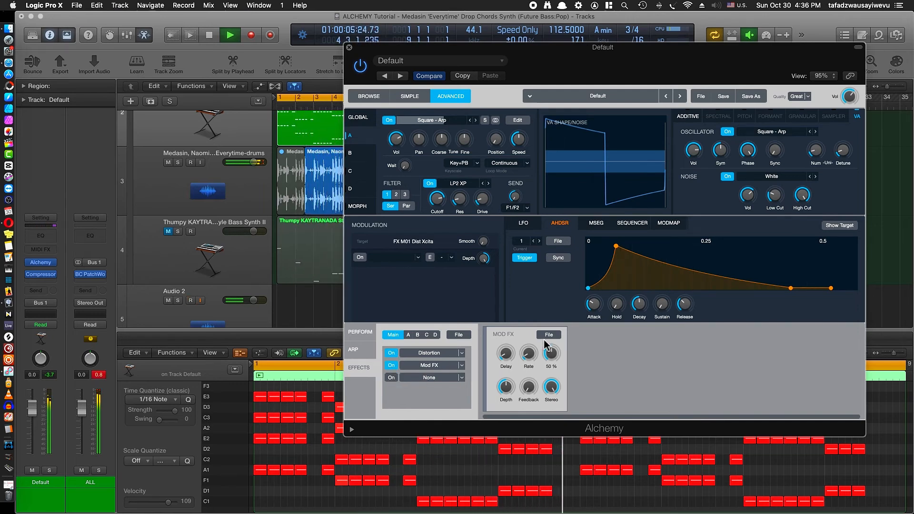
Step: Try the Big Chorus preset on the Mod FX effect
left_click(555, 336)
mouse_move(570, 351)
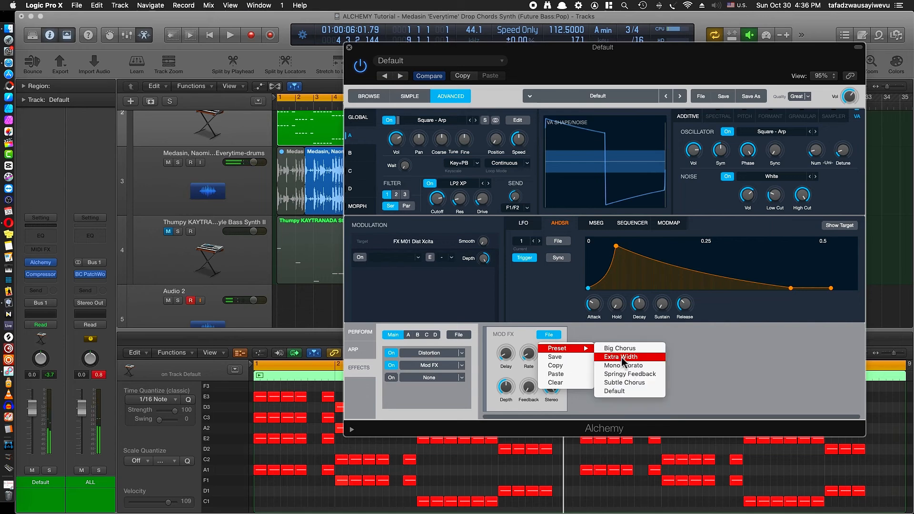
left_click(655, 349)
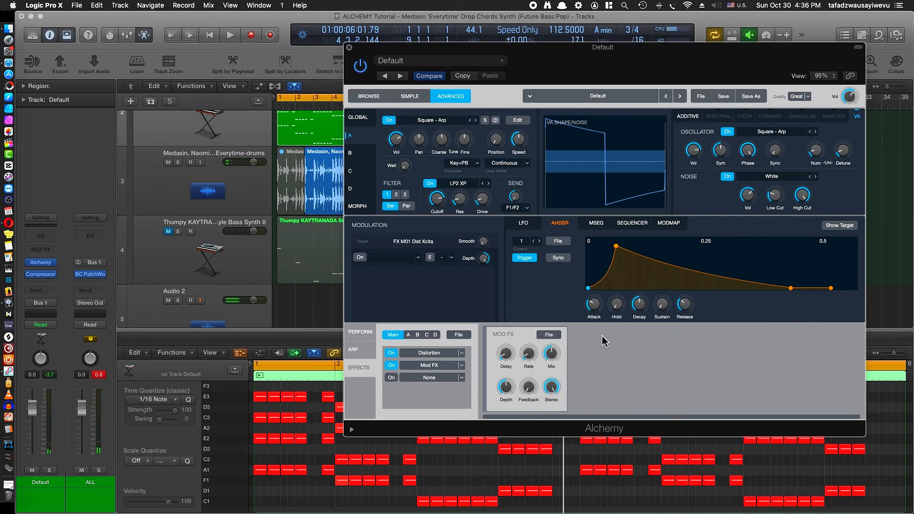
Step: Load the Extra Width preset in Mod FX and raise its mix to 100% during playback
key("space")
left_click(549, 335)
mouse_move(586, 349)
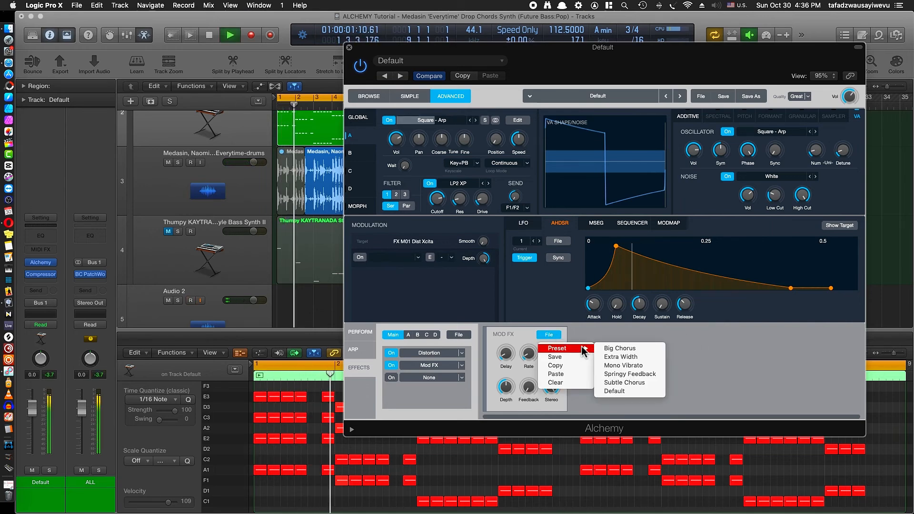
left_click(635, 357)
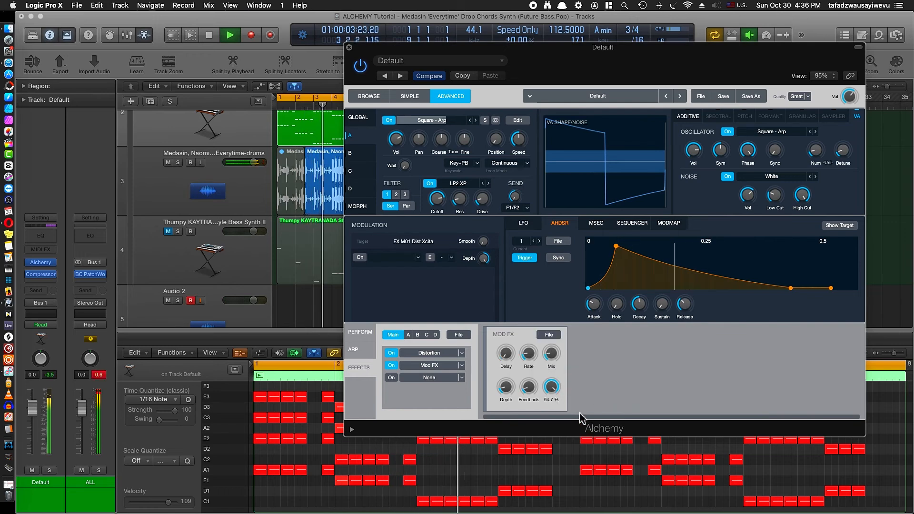
mouse_move(553, 361)
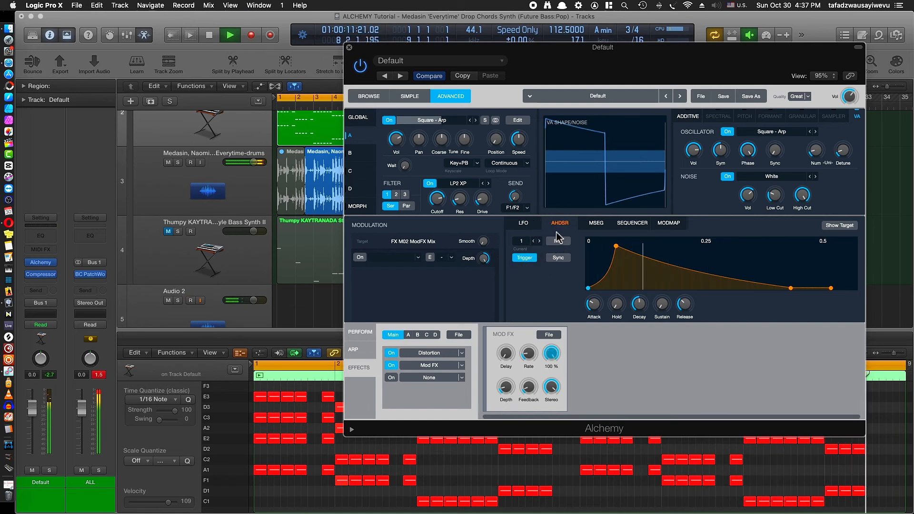
key("space")
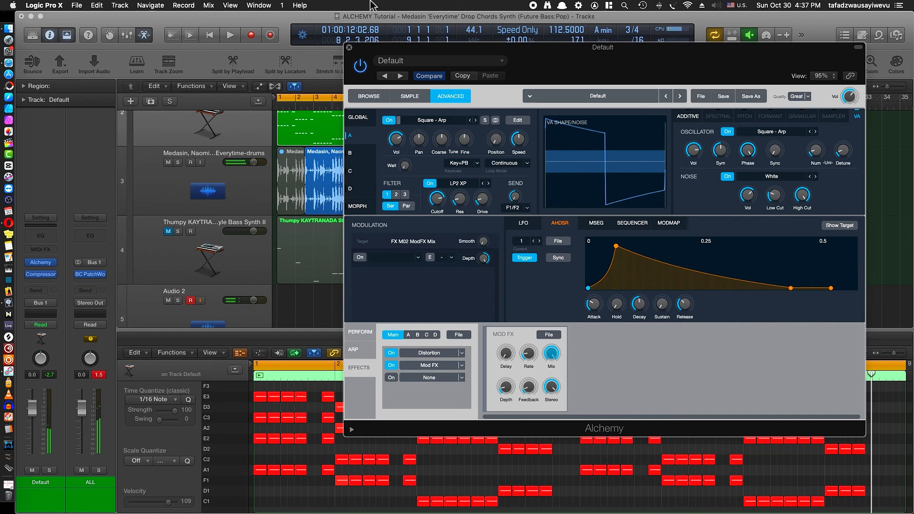
Step: Close the Alchemy window, unmute the Thumpy KAYTRANADA Style Bass Synth II track, and play the full arrangement
key("super+w")
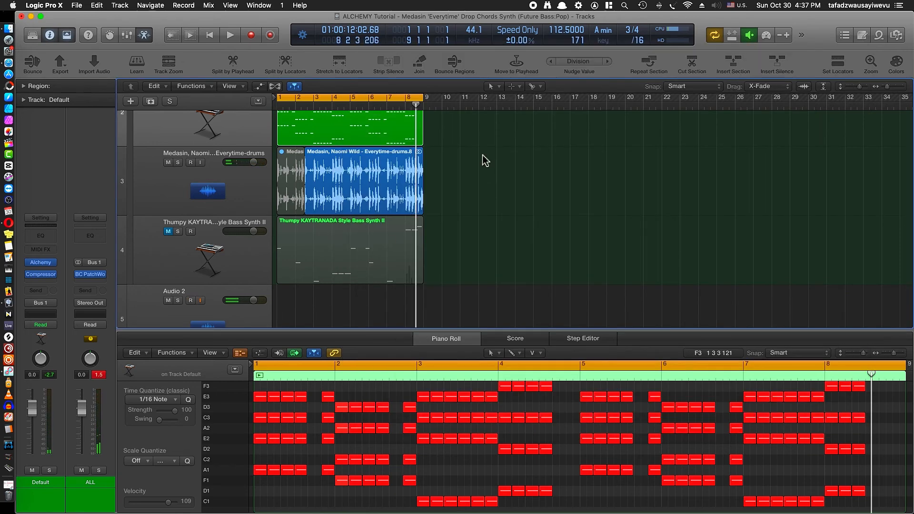
left_click(217, 274)
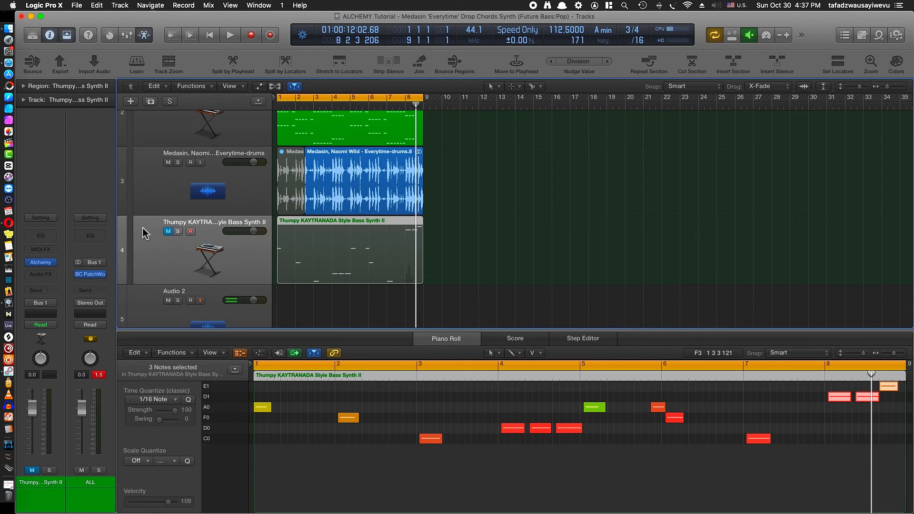
left_click(169, 232)
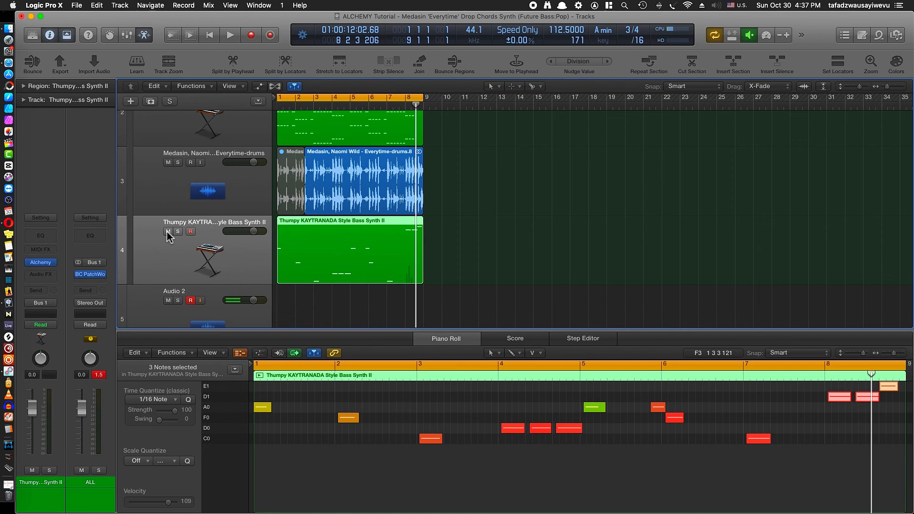
key("space")
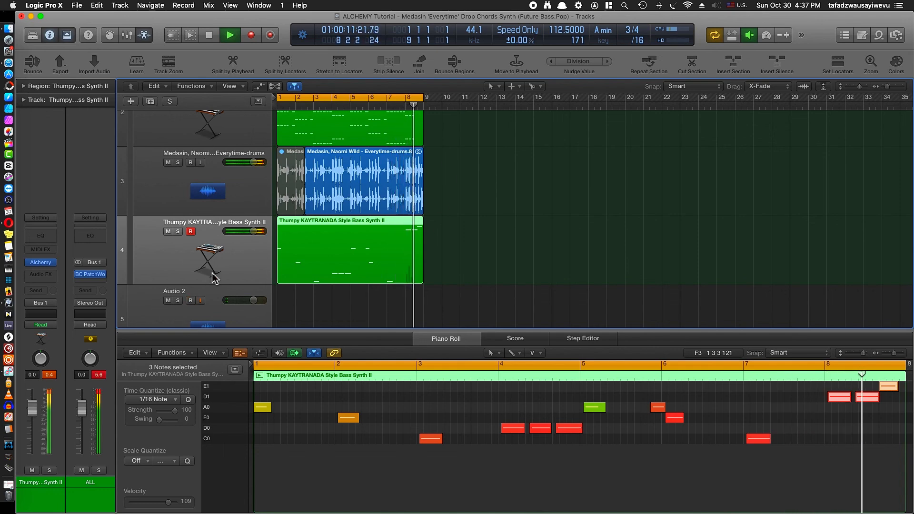
key("space")
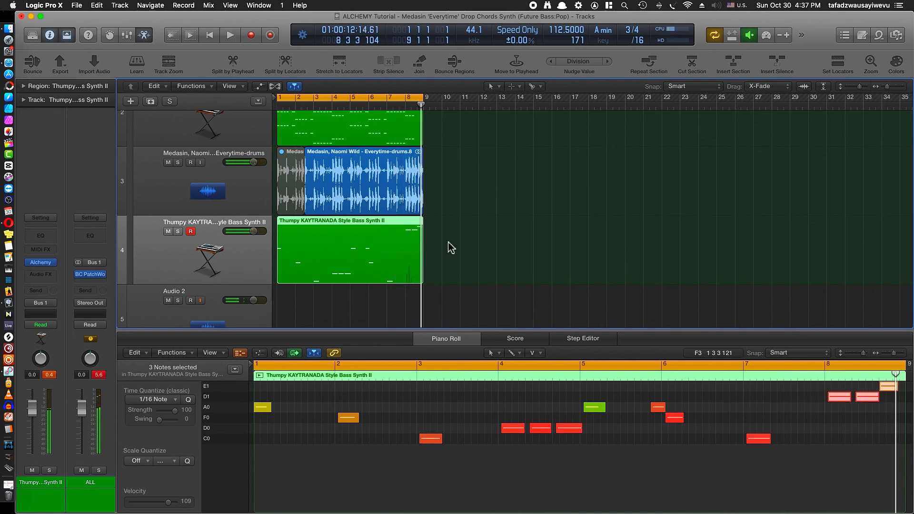